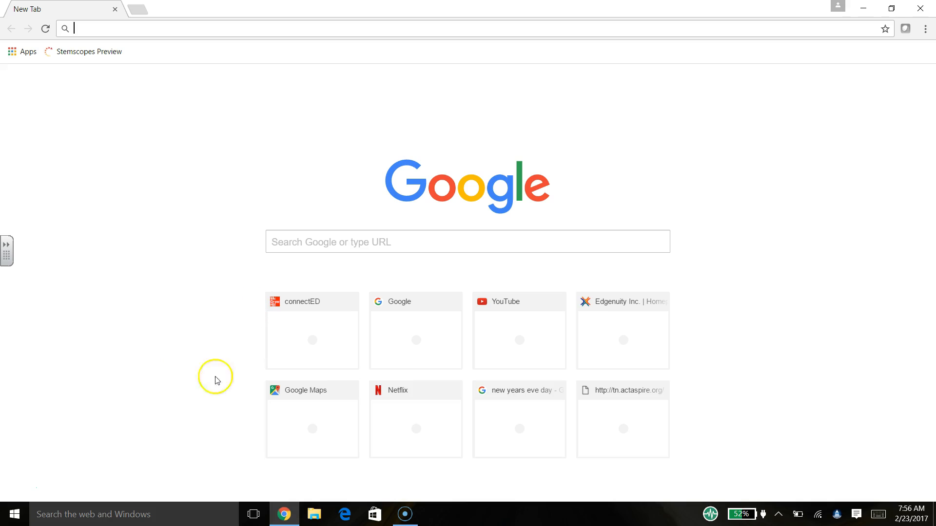
- Go to mcpss.com from the Chrome address bar
text(m)
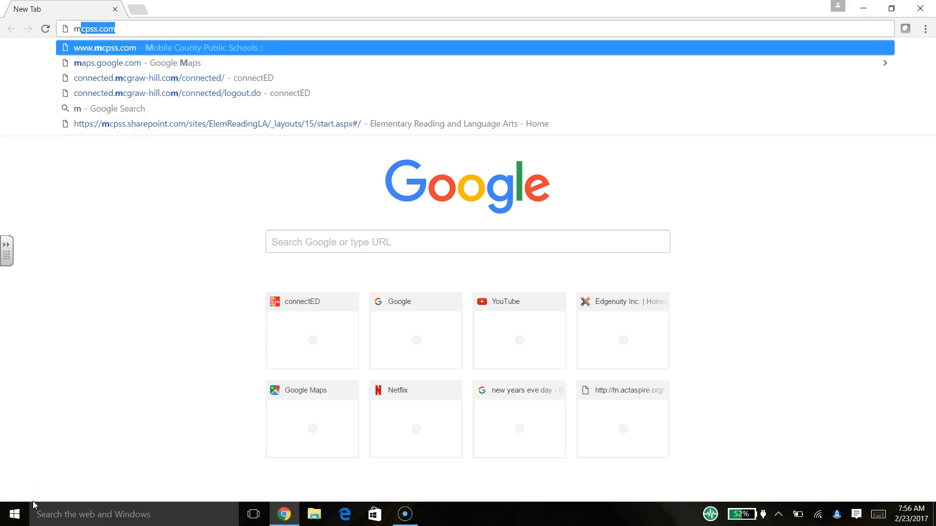
text(cpss.com)
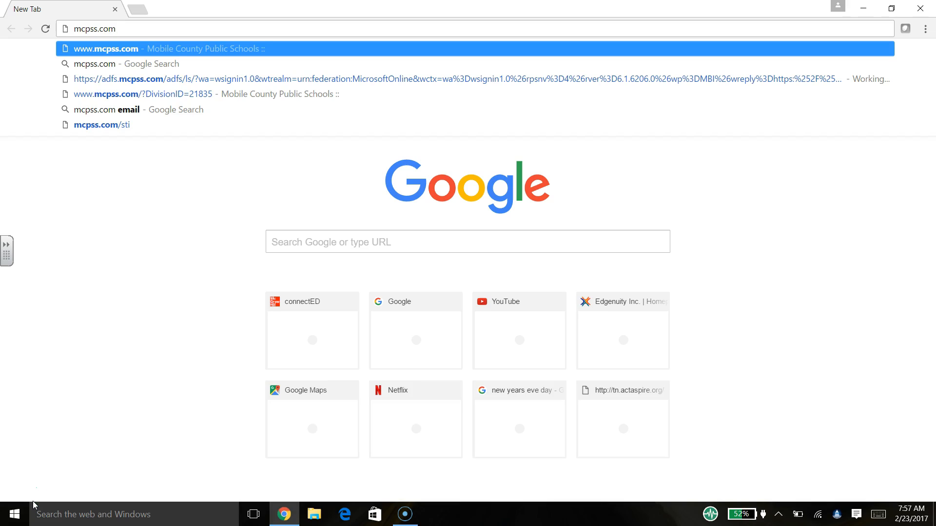
key(Return)
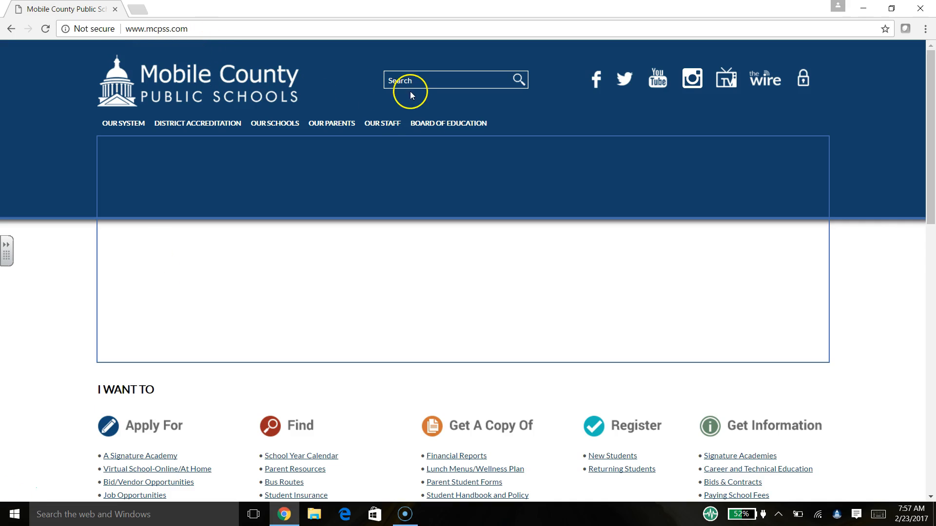
- Sign in via OUR STAFF, then go from Academic Affairs to the Science K-12 site
click(388, 127)
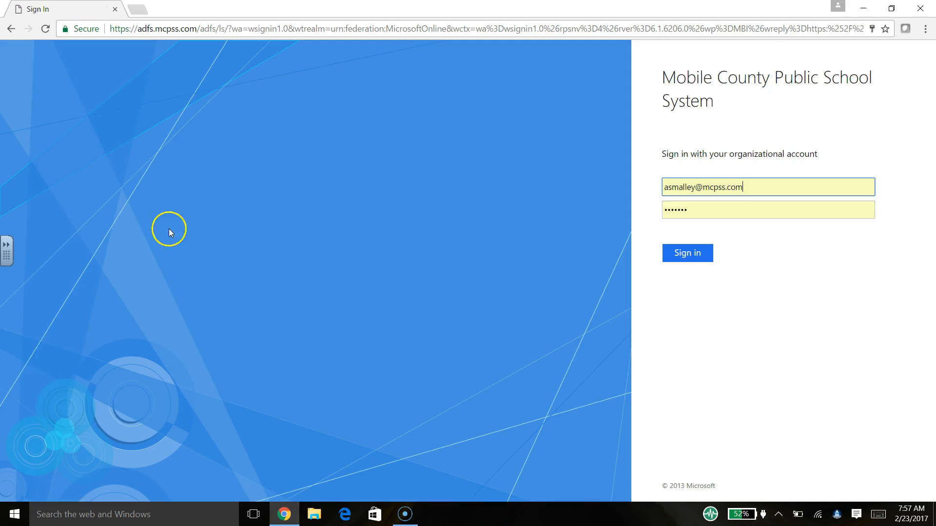
click(683, 251)
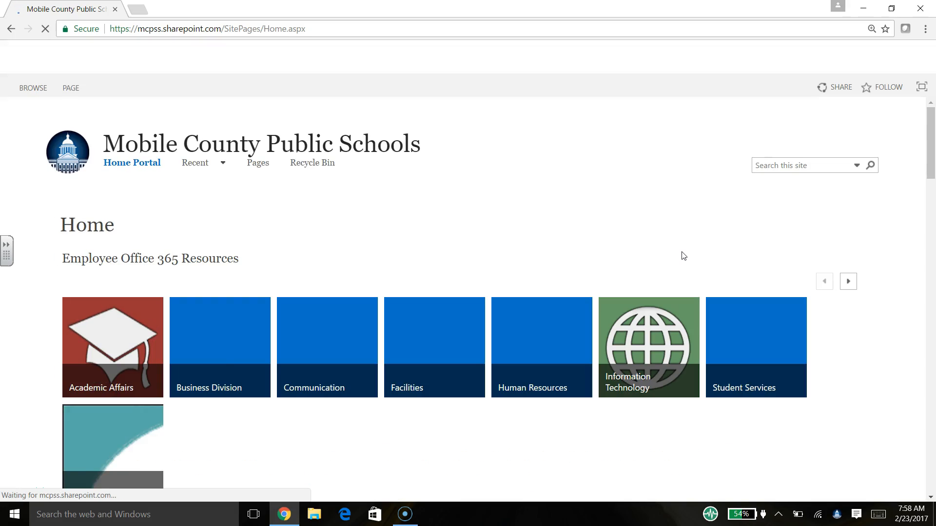
click(114, 366)
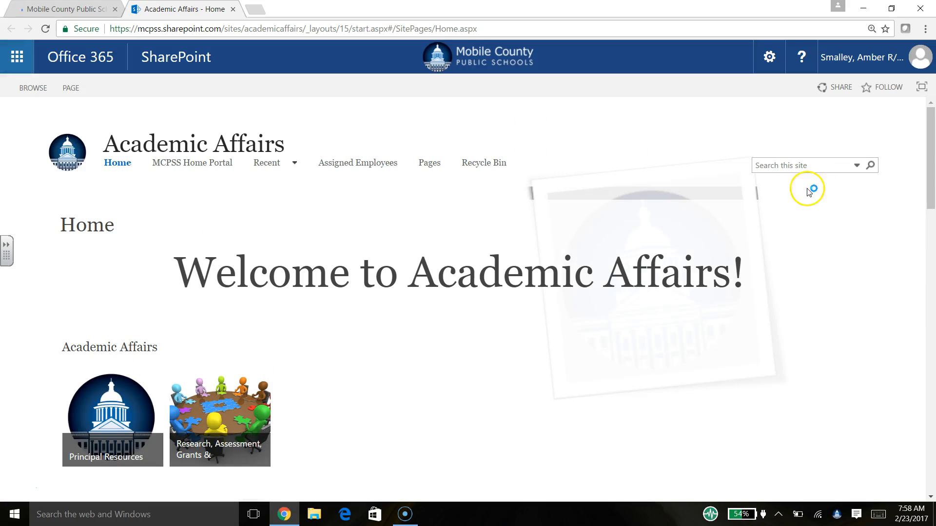
drag(931, 161, 930, 276)
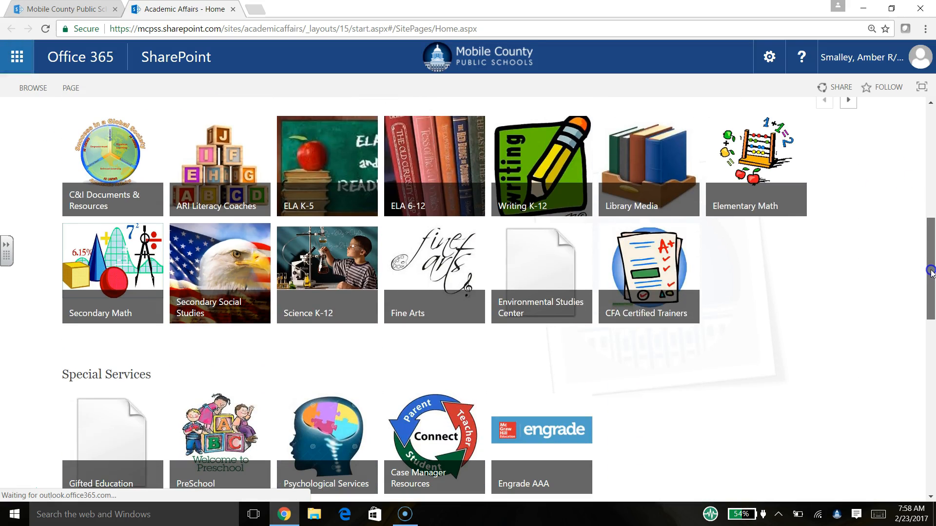
click(348, 277)
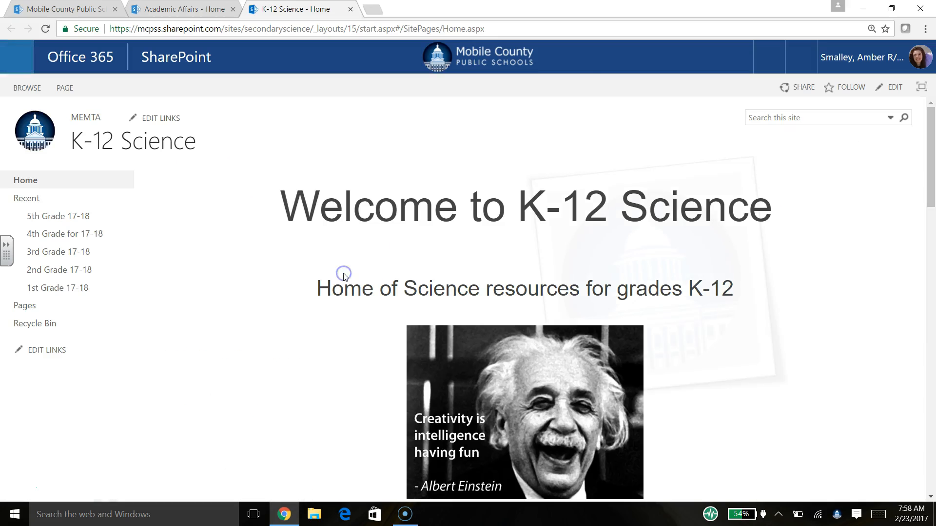
drag(930, 154, 931, 226)
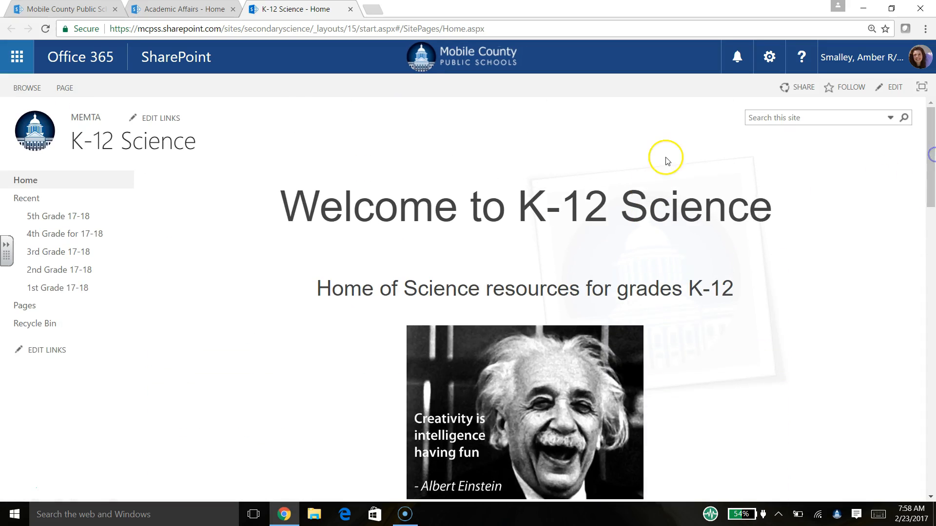
- Open the 4th Grade for 17-18 library from Site contents and show the New menu
click(769, 57)
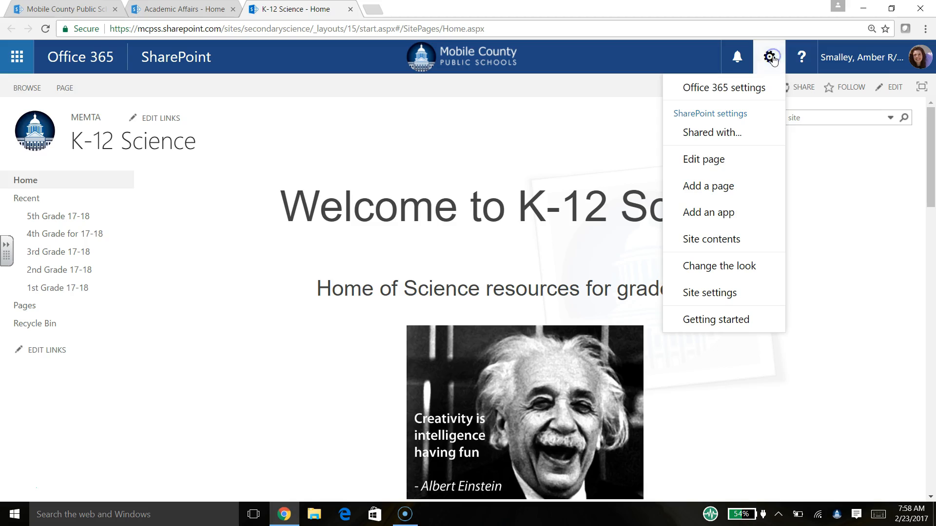
click(696, 238)
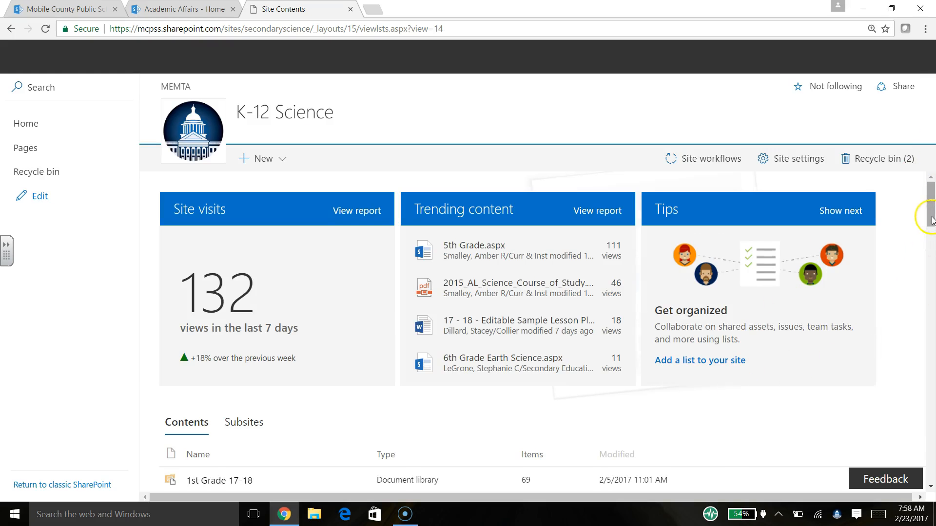
drag(931, 226, 932, 255)
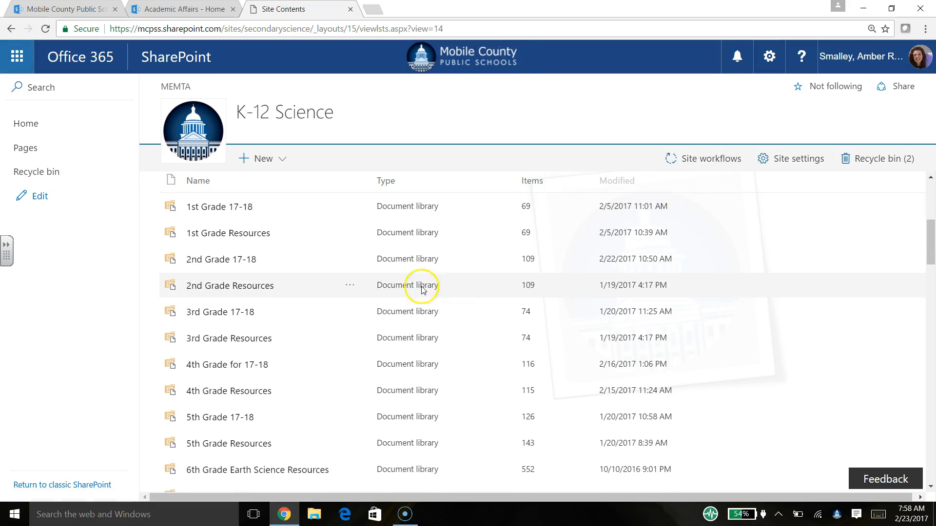
click(245, 369)
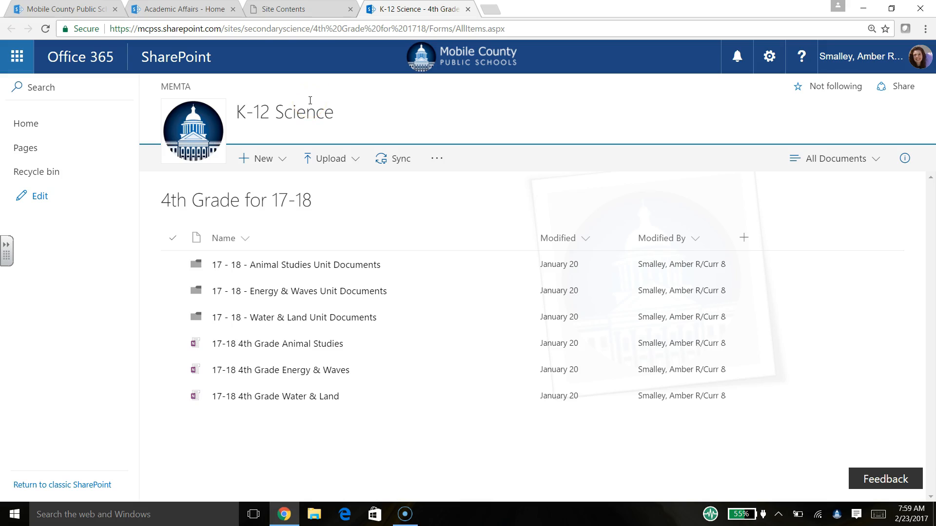
click(264, 160)
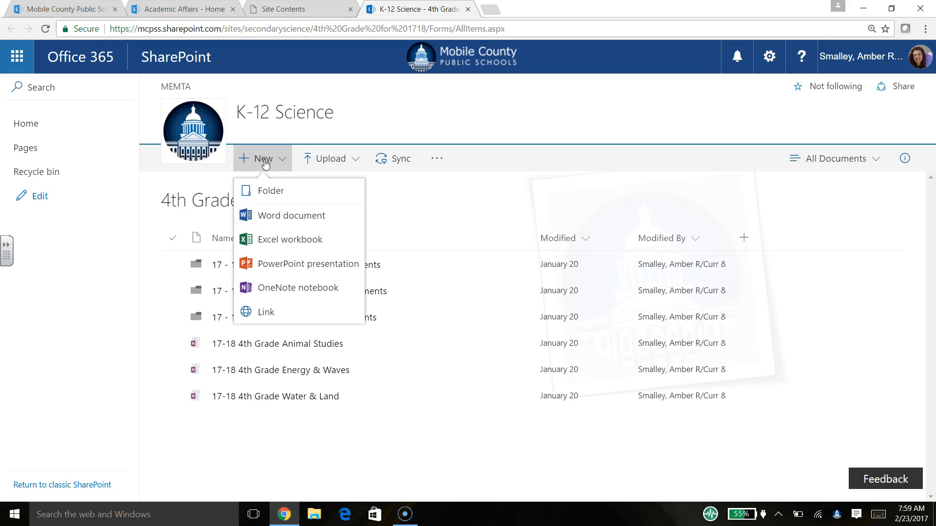
- Create a OneNote notebook named 'Fake Notebook' and open it in OneNote 2016
click(299, 288)
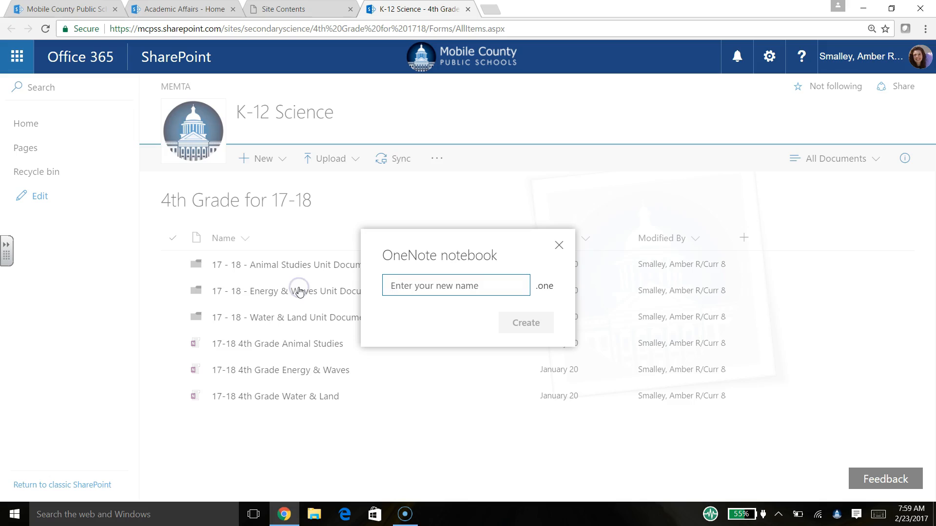
text(Fake)
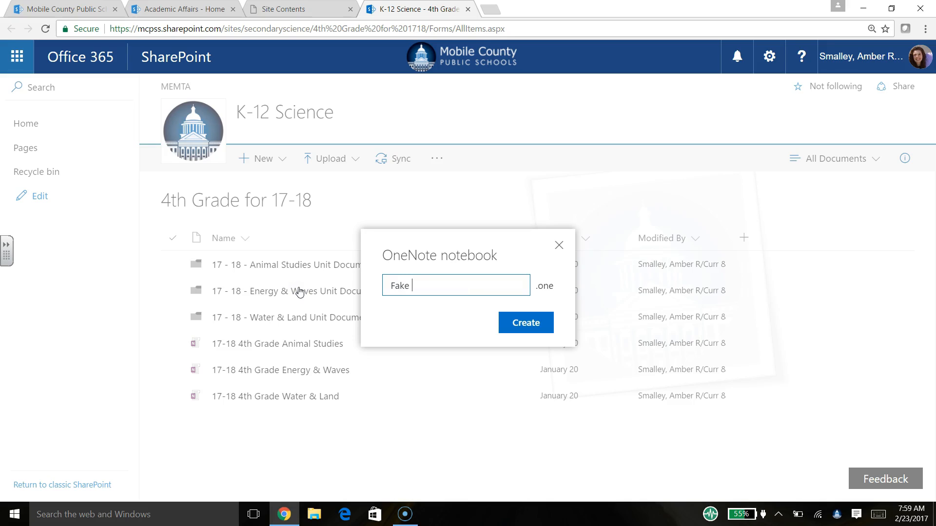
text( Test Noboo)
key(BackSpace)
key(BackSpace)
key(BackSpace)
key(BackSpace)
key(BackSpace)
key(BackSpace)
key(BackSpace)
key(BackSpace)
key(BackSpace)
key(BackSpace)
key(BackSpace)
text(Notebook)
key(Return)
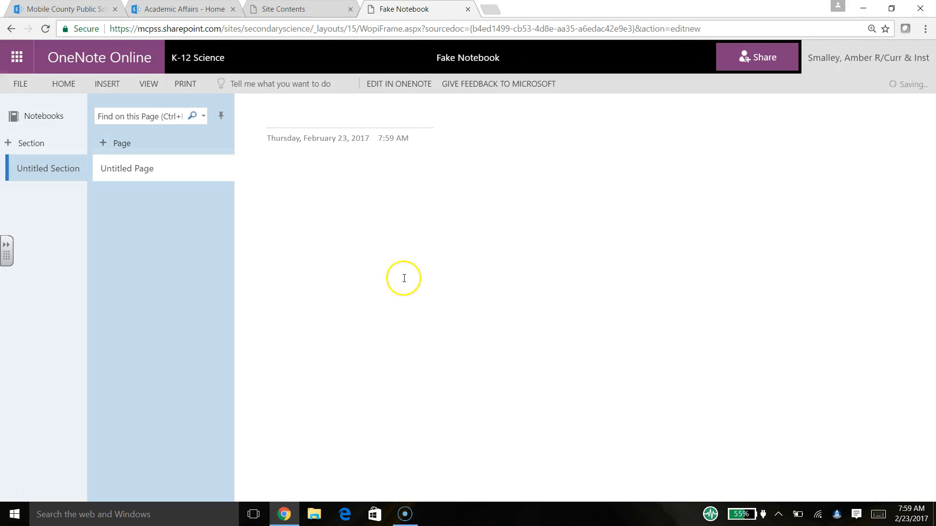
click(502, 85)
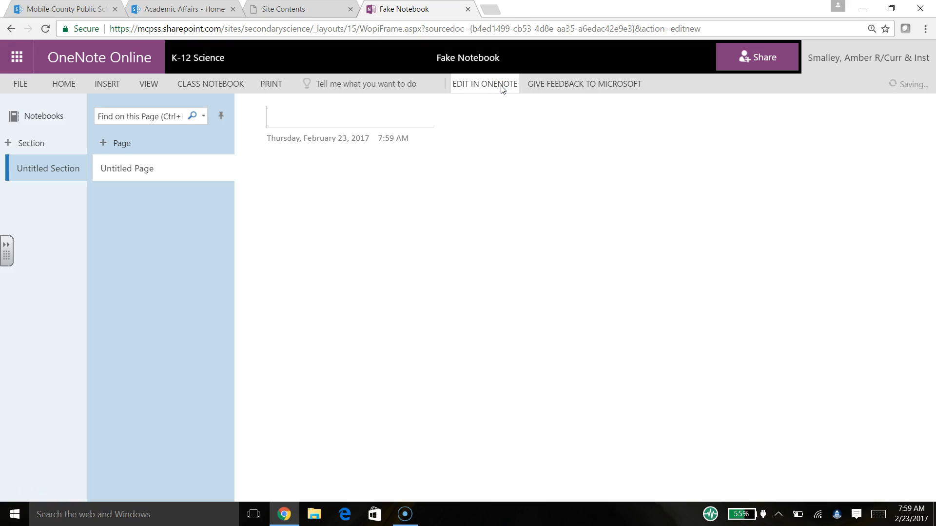
click(479, 85)
- Let OneNote 2016 launch, then sign in with the work e-mail and account password
click(501, 118)
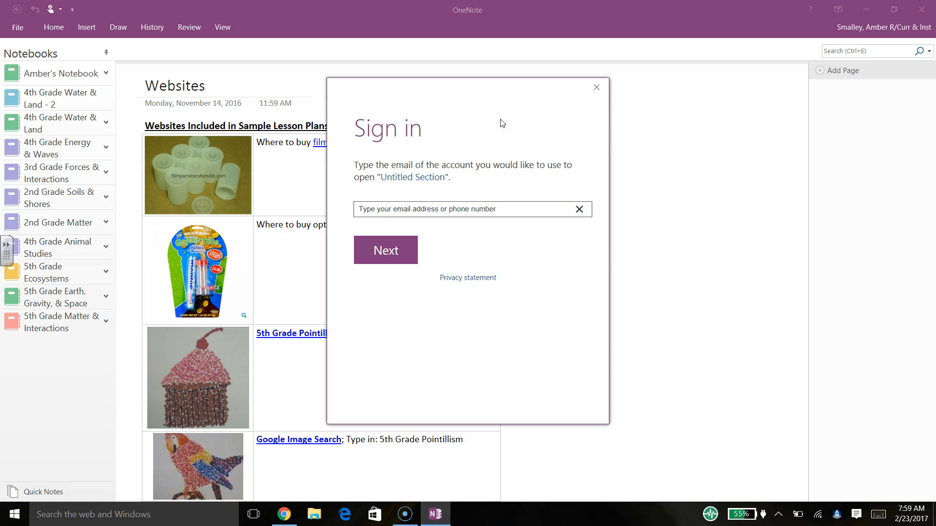
click(399, 262)
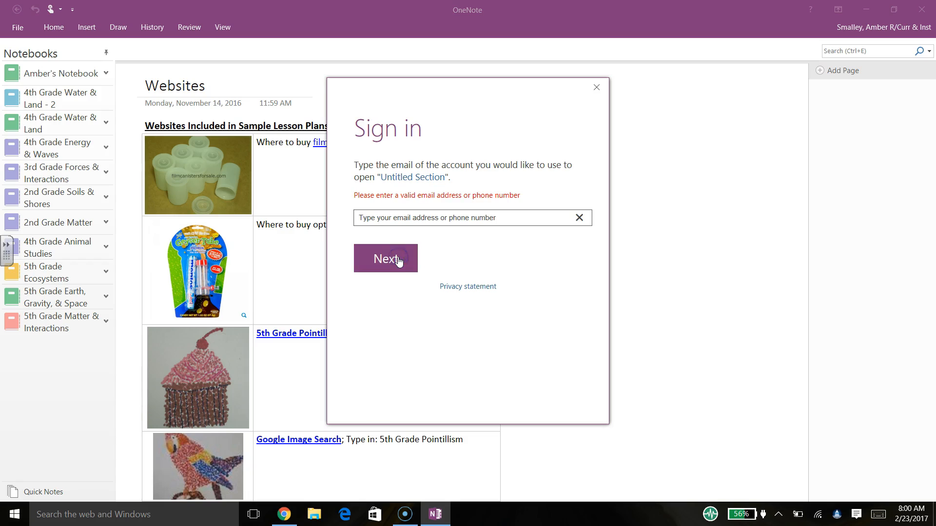
click(406, 222)
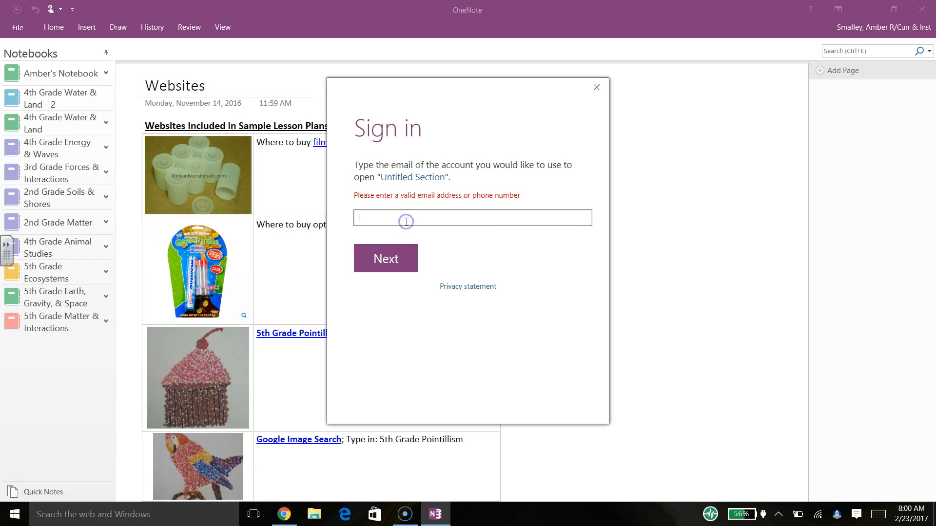
key(Return)
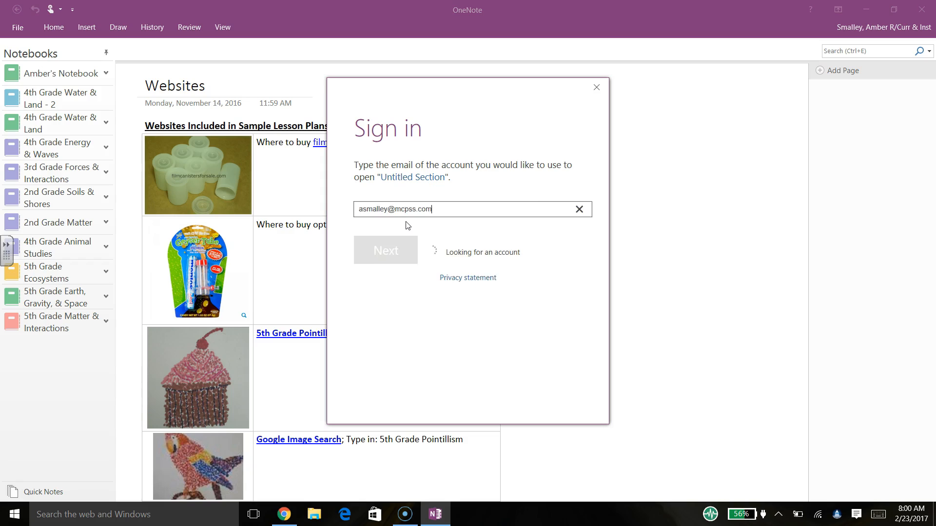
click(423, 243)
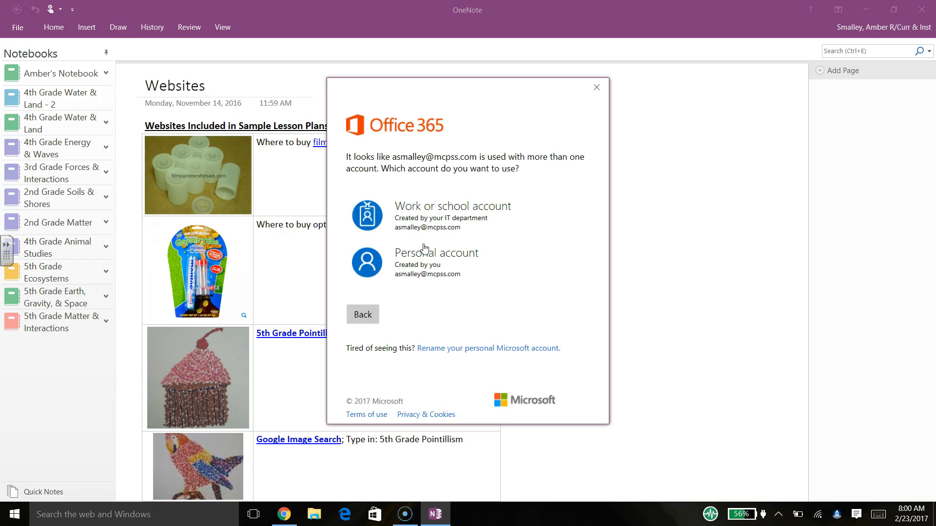
click(434, 228)
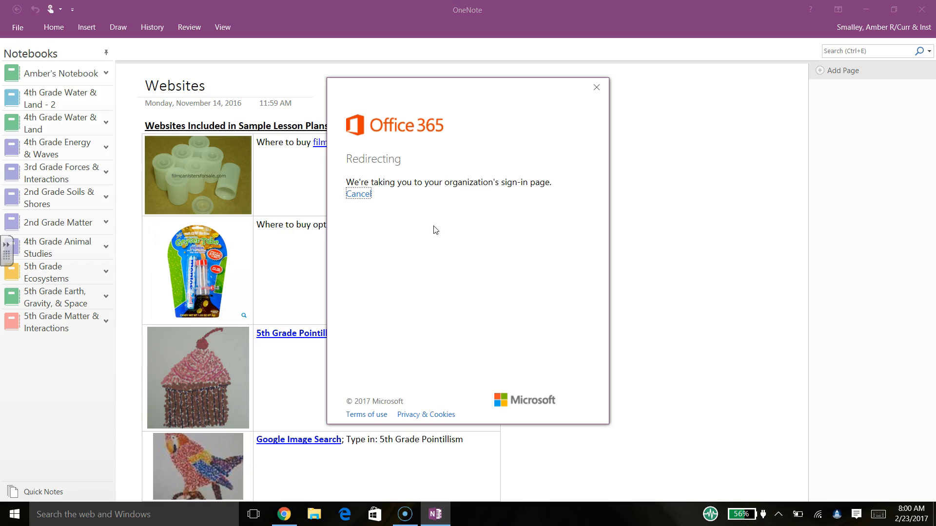
text(*******)
key(Return)
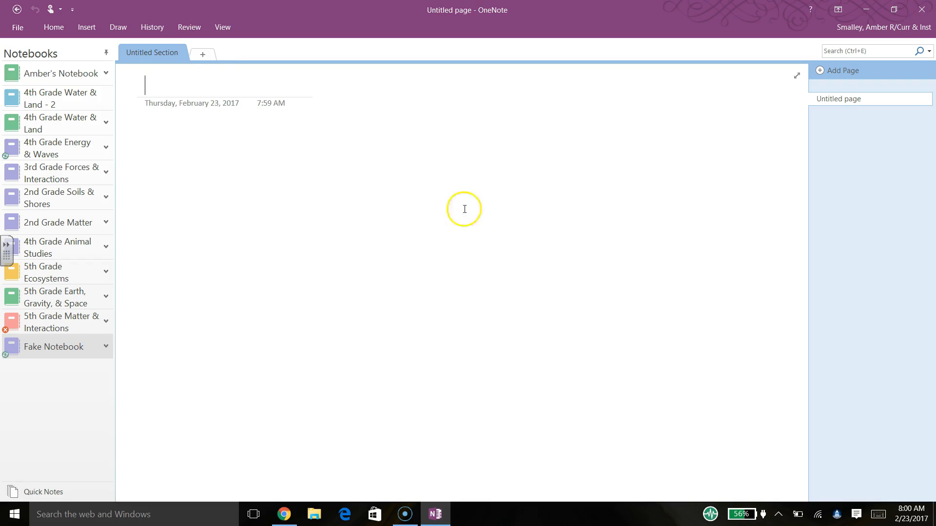
- Add a new section to Fake Notebook named 'Standard 164'
click(208, 57)
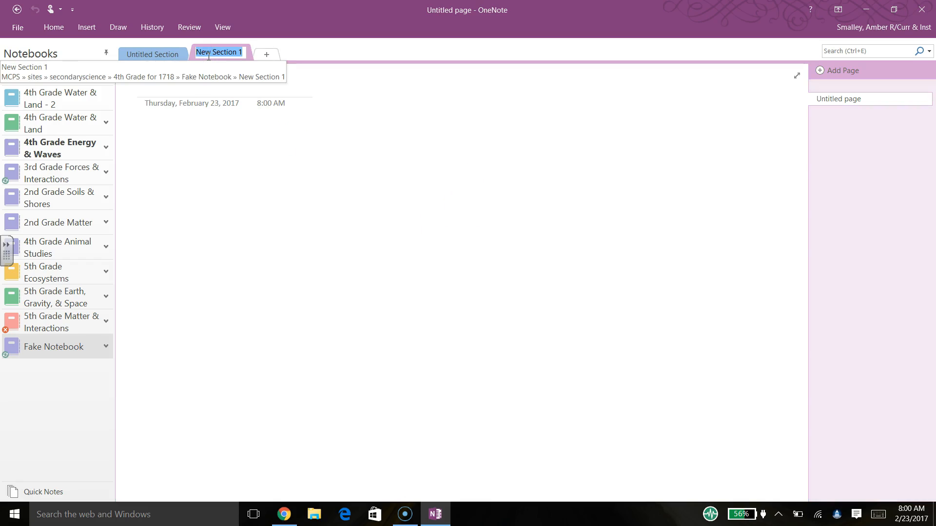
text(Standard)
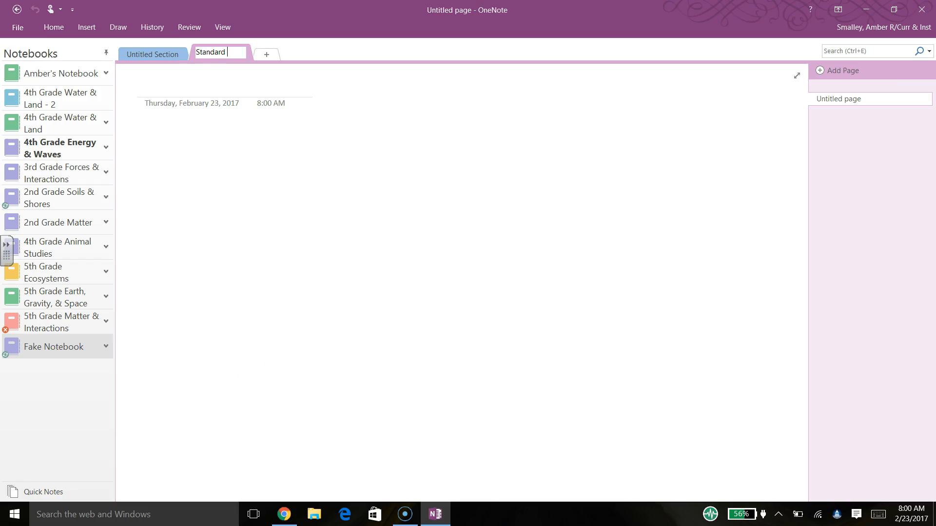
text( 164)
click(299, 305)
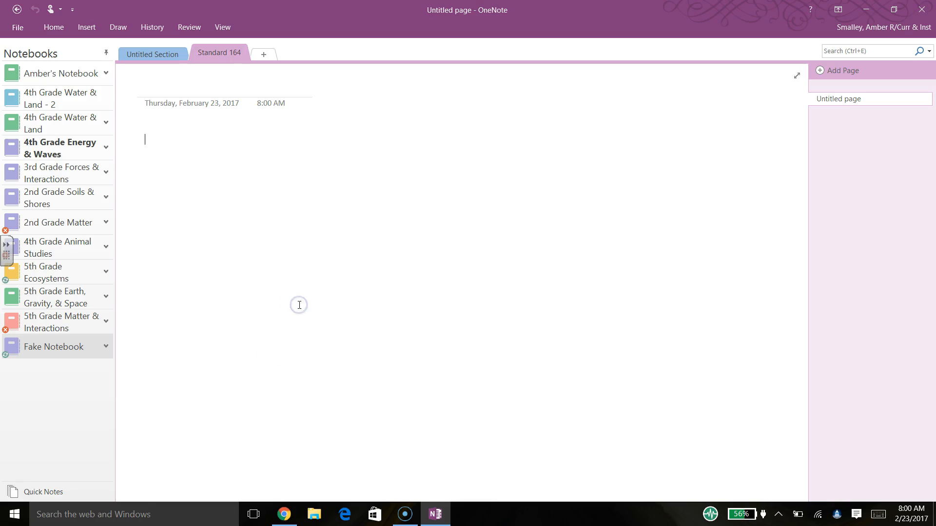
- Add a page to Standard 164 and title it 'Fake Stuff'
click(843, 73)
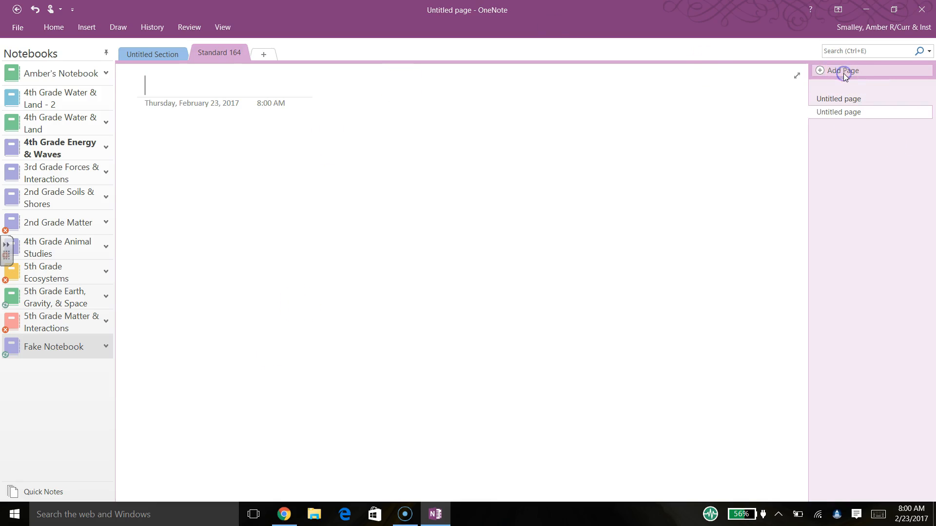
right_click(837, 101)
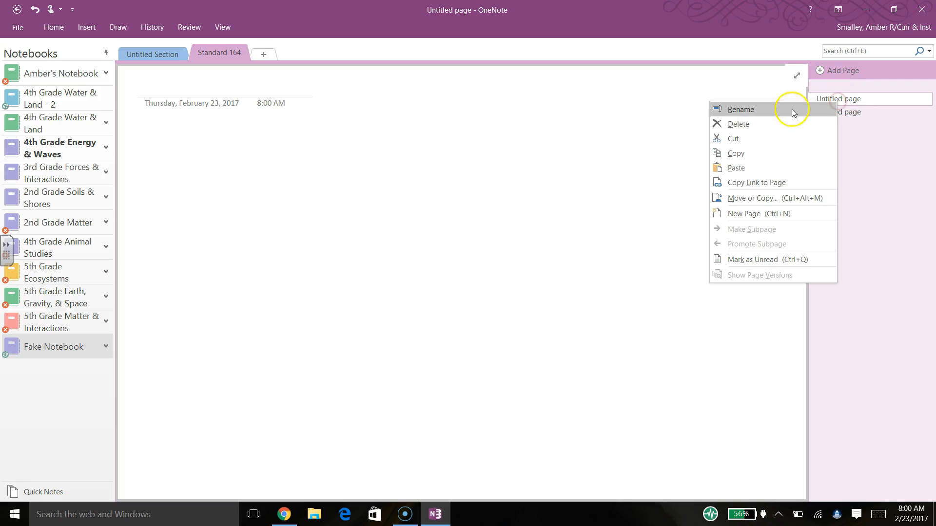
click(766, 109)
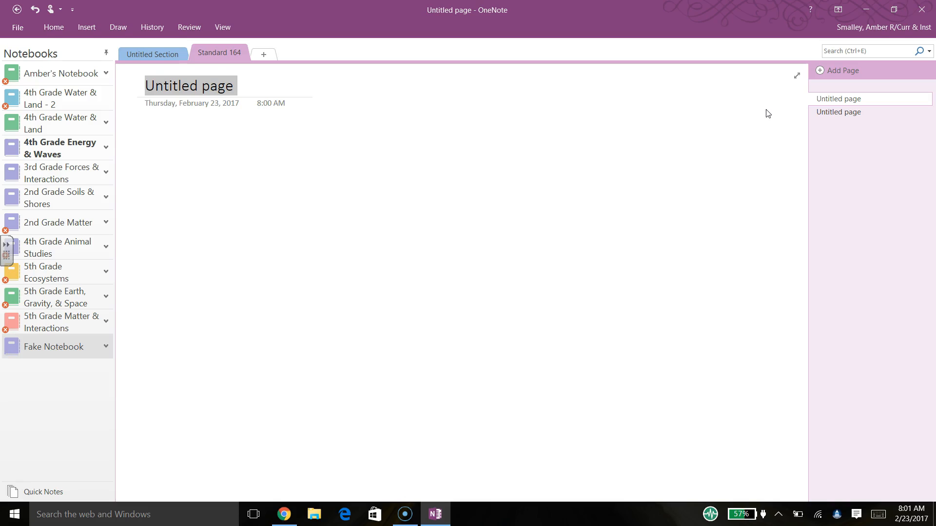
text(Fake Stuff)
click(531, 202)
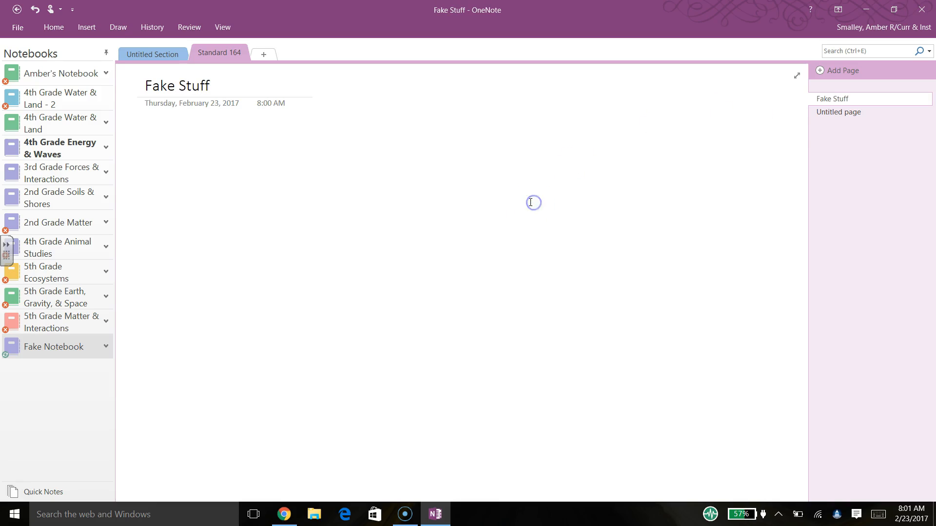
- Title the other Untitled page 'Super Fake Page' and add another blank page
click(859, 117)
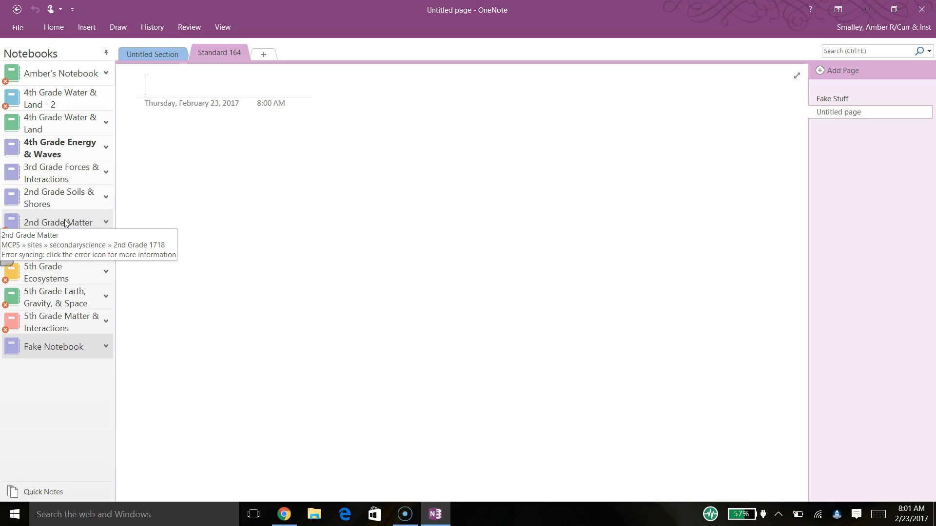
text(S)
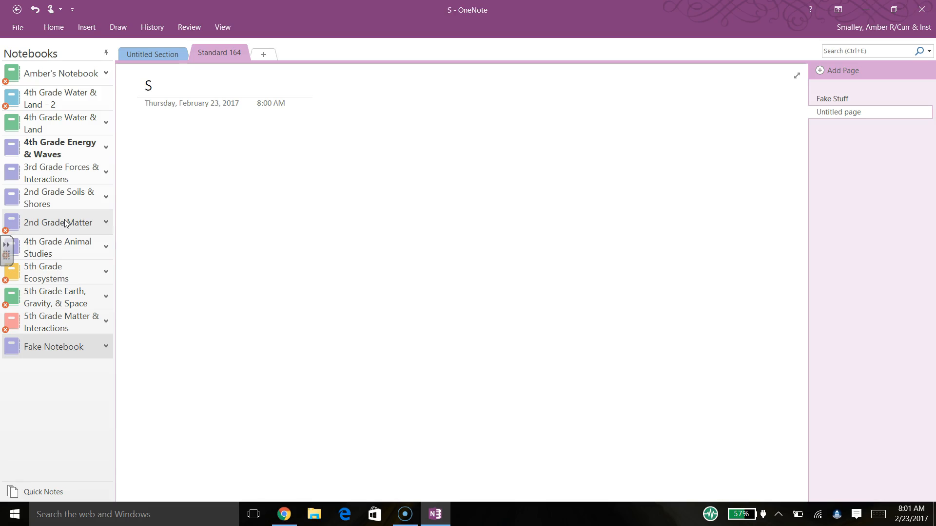
text(uper Fake Page)
click(221, 73)
click(168, 212)
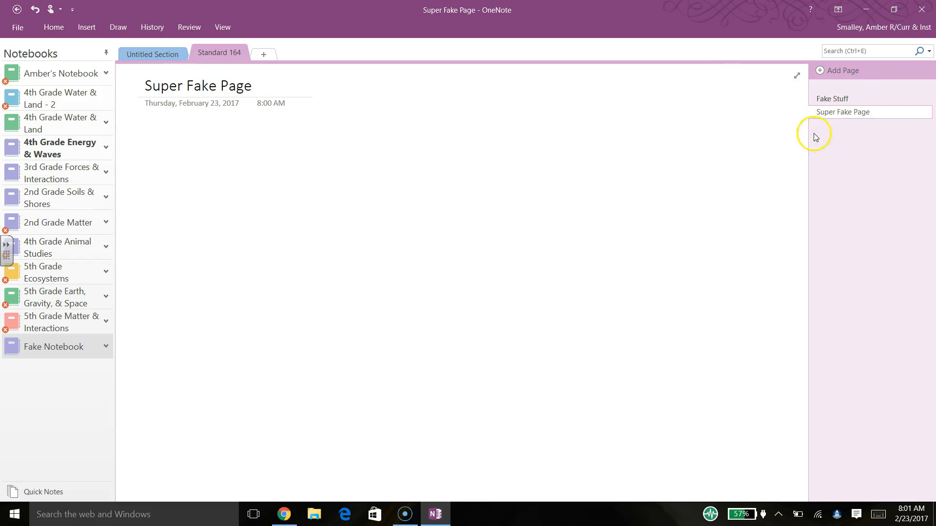
click(840, 73)
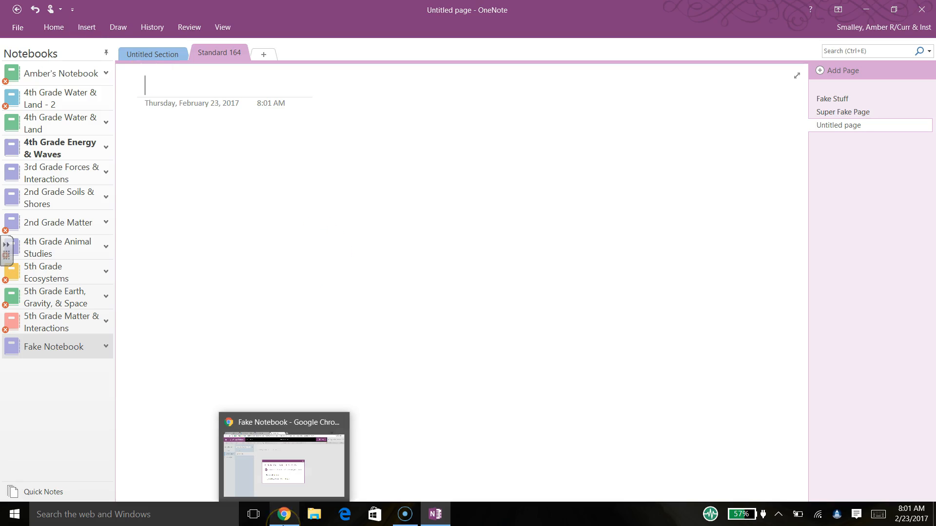
- Return to the 4th Grade for 17-18 library in Chrome, closing the stray Energy & Waves notebook tab
click(283, 520)
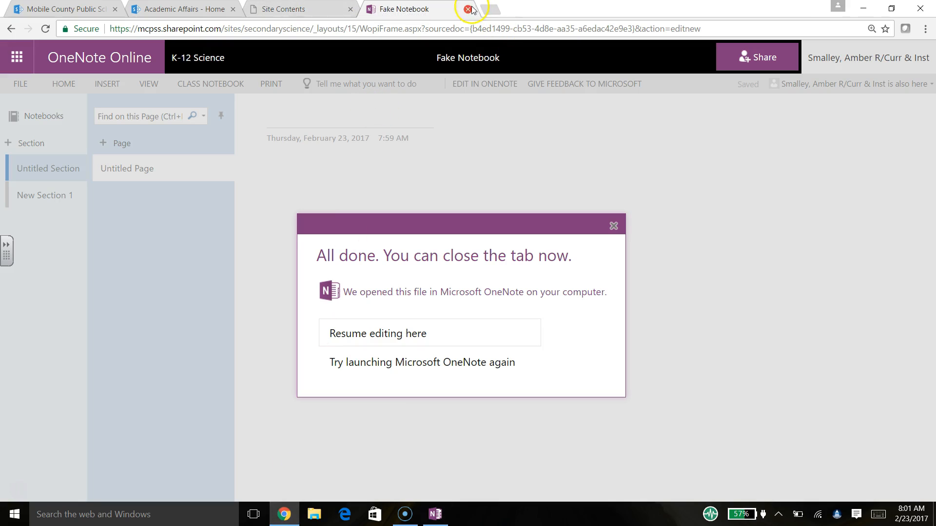
click(293, 9)
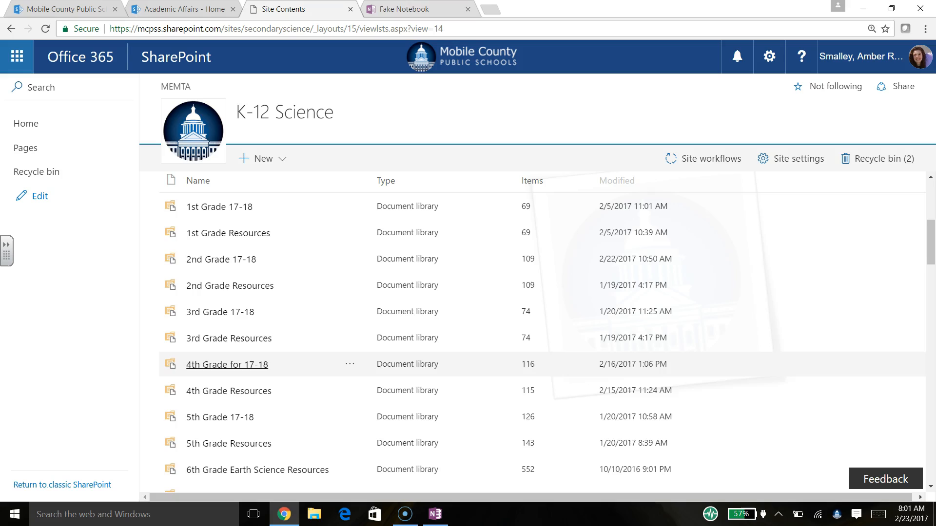
click(253, 365)
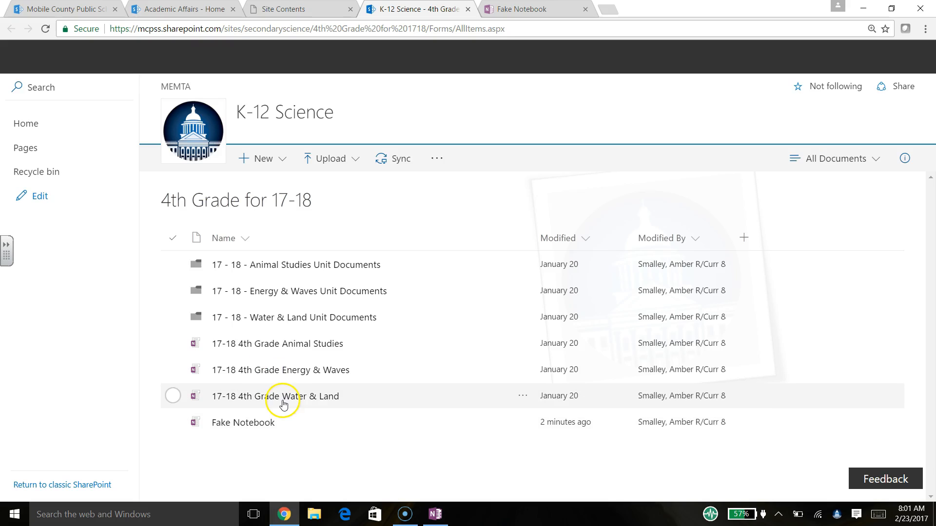
click(305, 370)
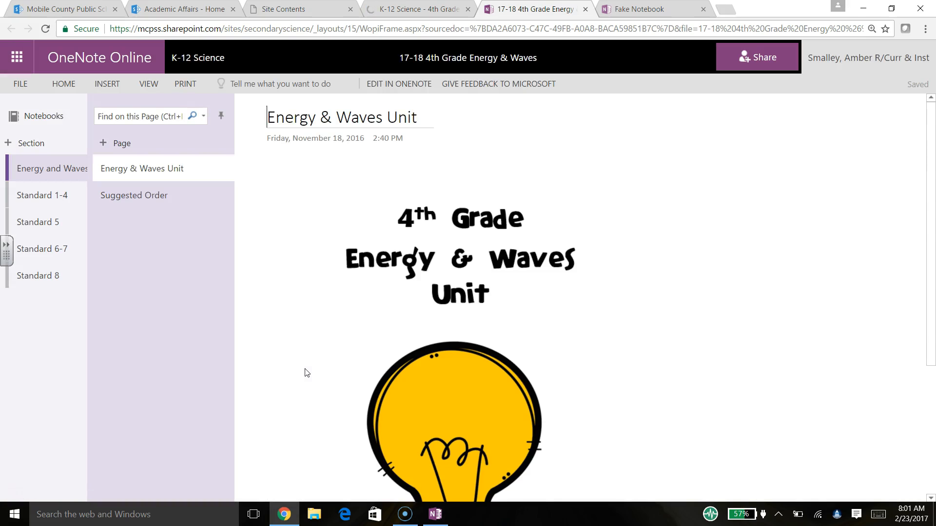
click(586, 9)
- Open the Energy & Waves Unit Documents' Standard 5 folder, then switch to the Fake Notebook tab
mouse_move(236, 369)
mouse_down()
mouse_move(292, 309)
mouse_move(241, 364)
mouse_up()
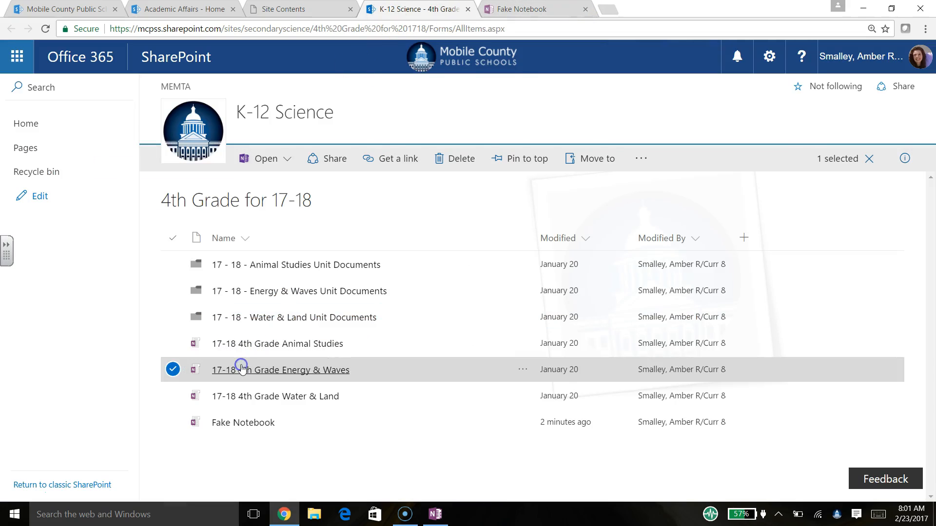
click(334, 295)
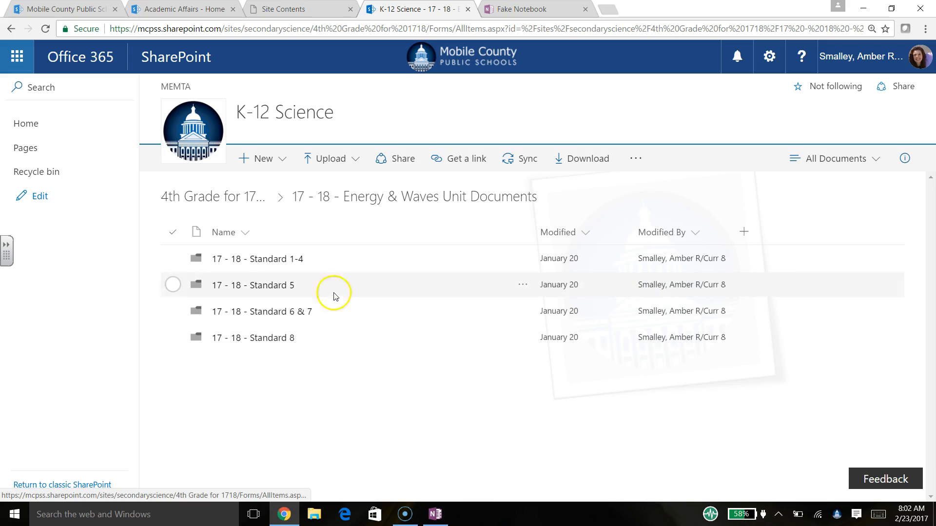
click(267, 287)
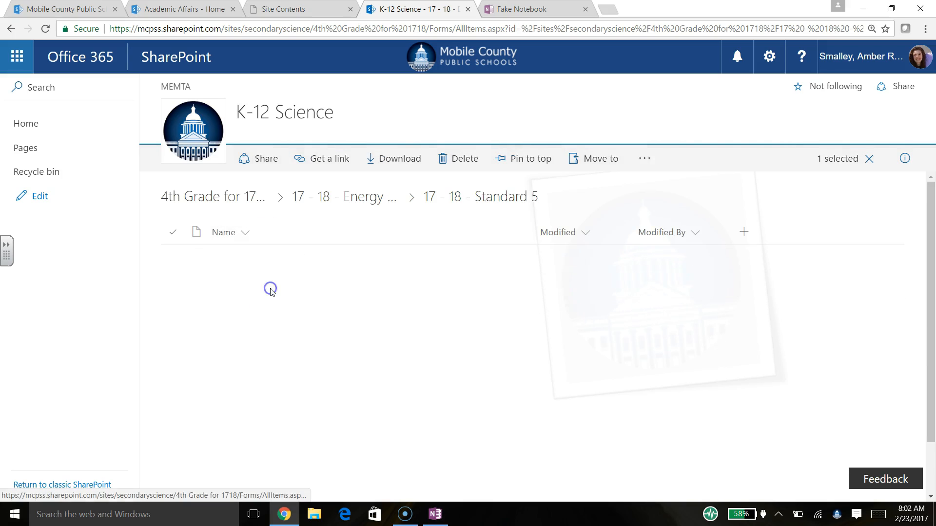
drag(928, 240, 925, 325)
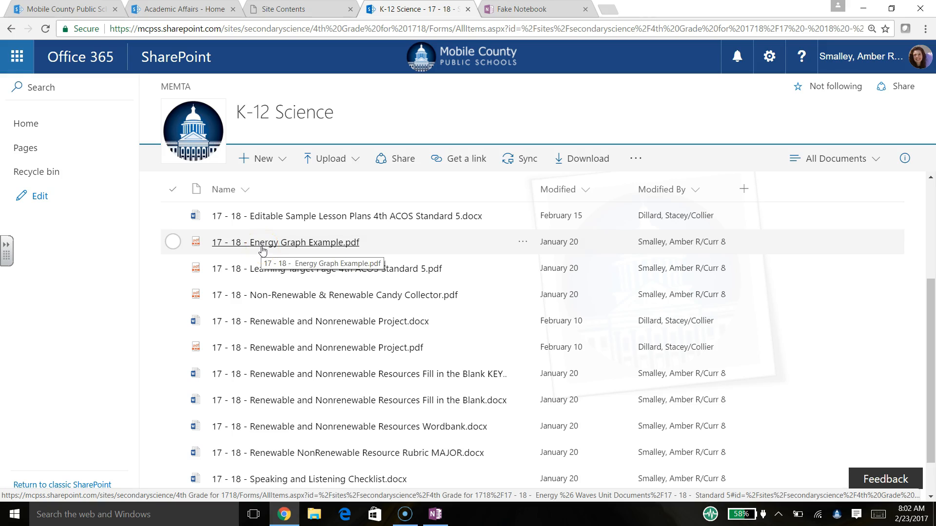
click(526, 9)
click(421, 297)
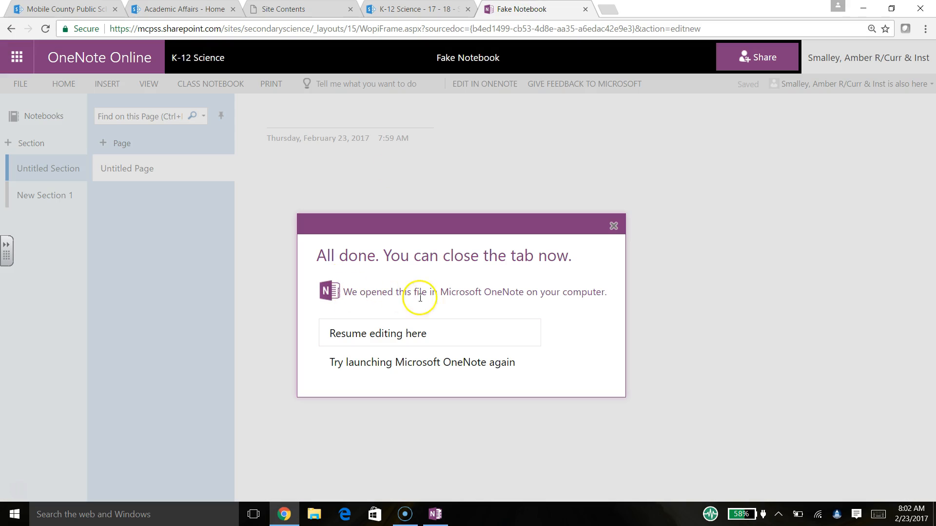
- Bring the desktop OneNote window forward from the taskbar, showing the blank Untitled page
click(404, 9)
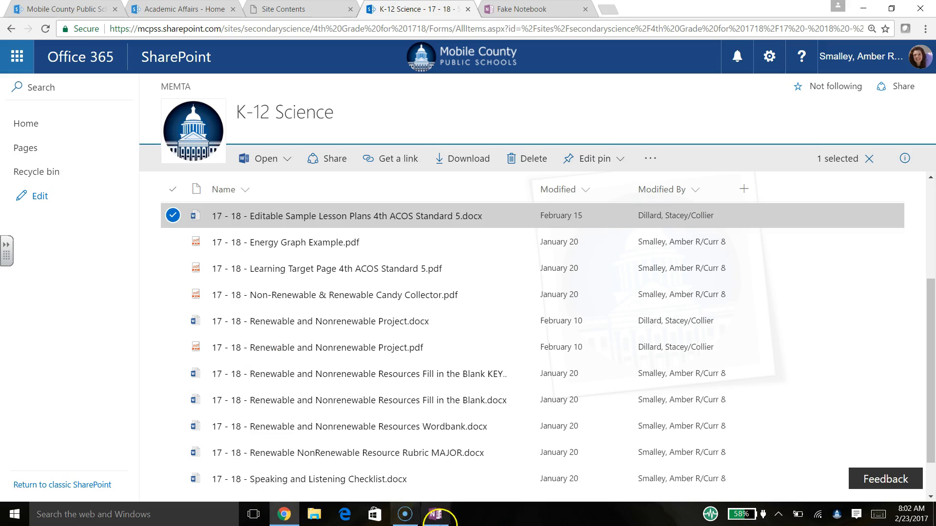
mouse_move(440, 520)
click(392, 476)
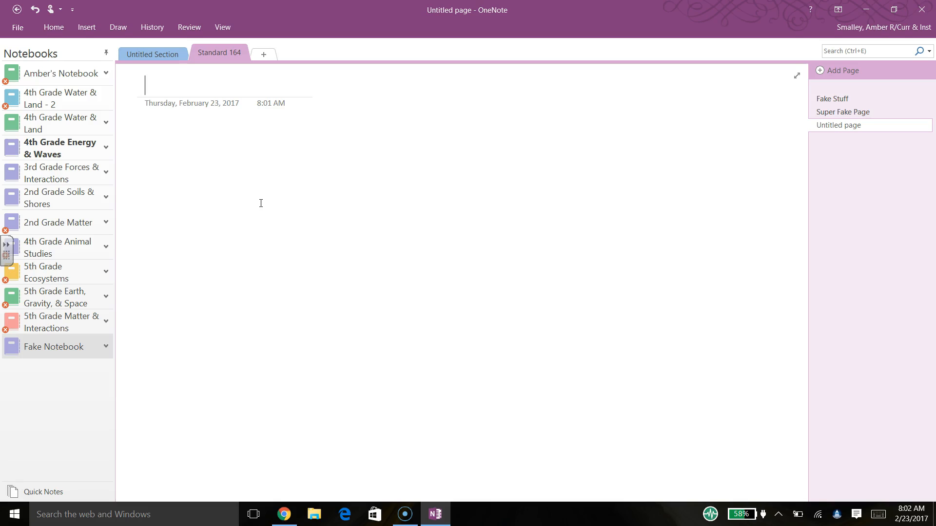
- Insert Energy Graph Example from the Standard 5 folder as a file printout
click(94, 28)
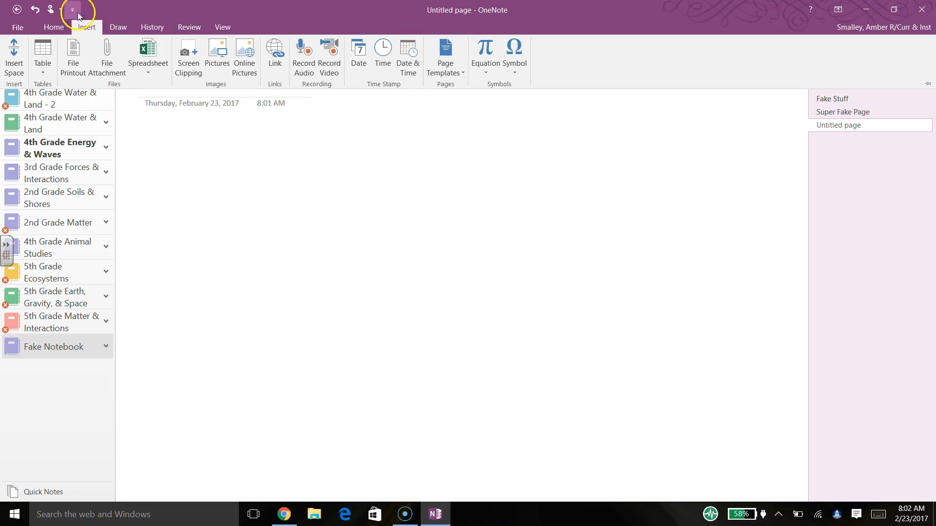
click(74, 57)
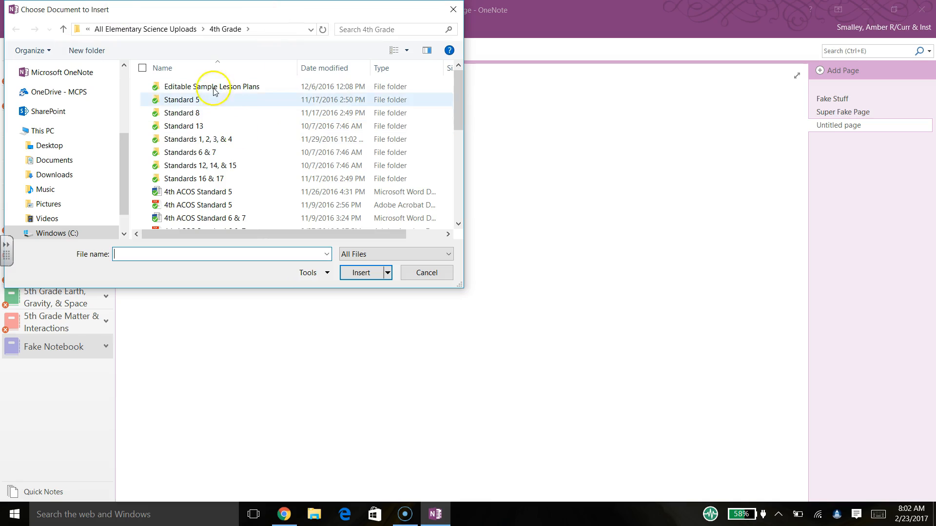
double_click(190, 99)
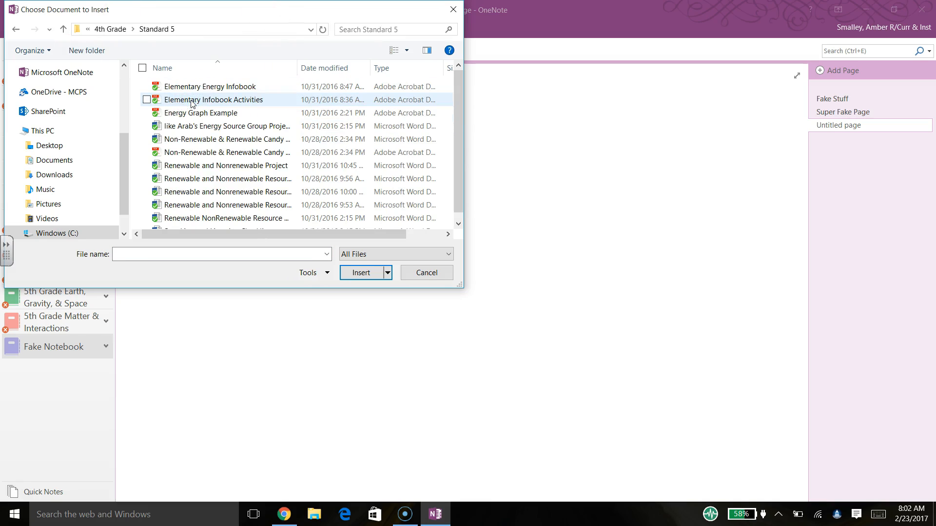
mouse_move(455, 81)
mouse_down()
mouse_move(454, 98)
mouse_move(447, 71)
mouse_up()
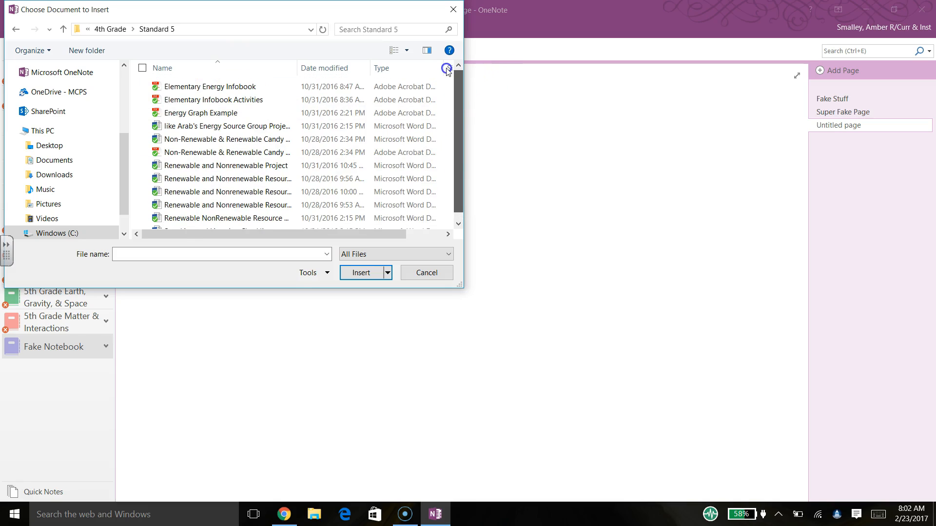
double_click(209, 114)
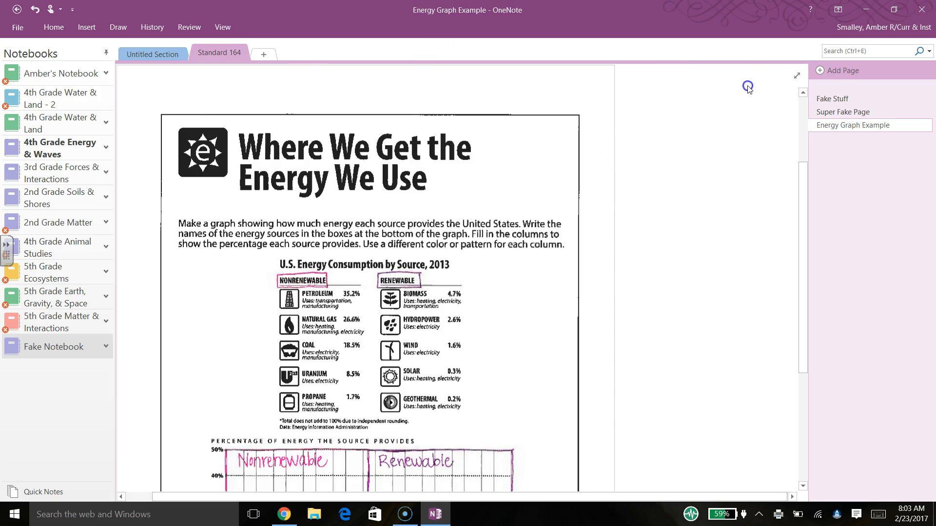
- Scroll through the energy graph printout, deselect it, and bring the Chrome SharePoint window forward
drag(804, 198, 800, 322)
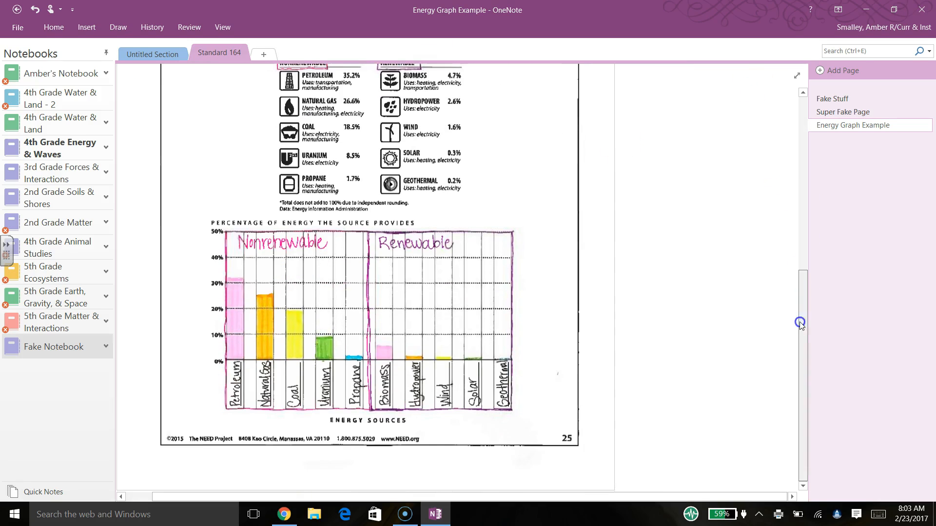
drag(795, 372, 788, 99)
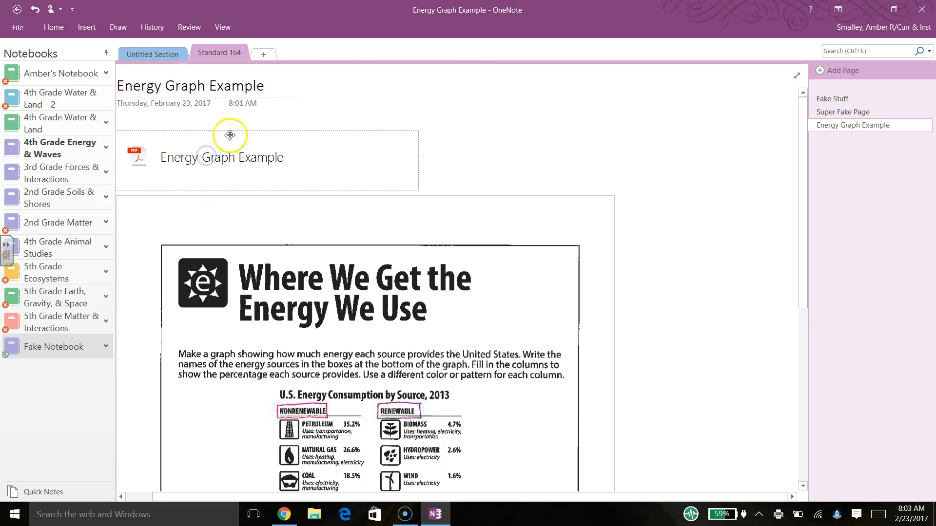
click(457, 162)
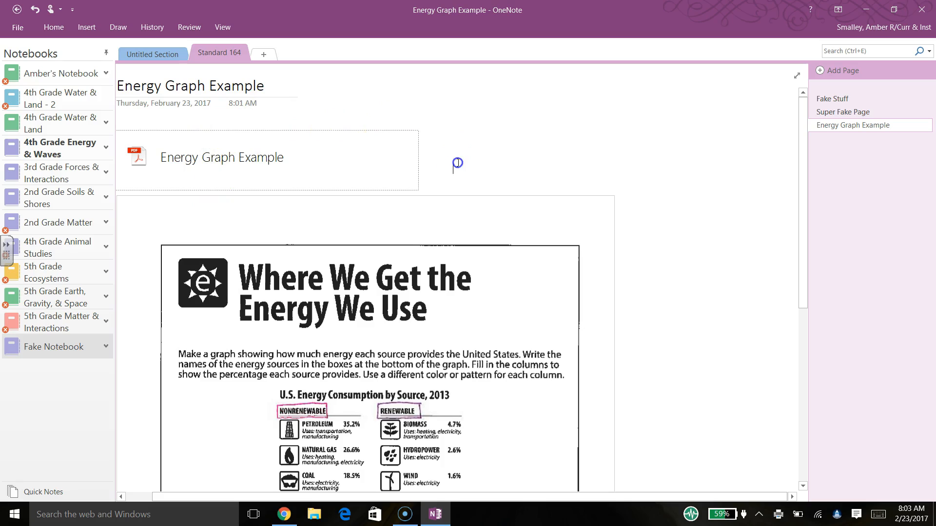
click(527, 140)
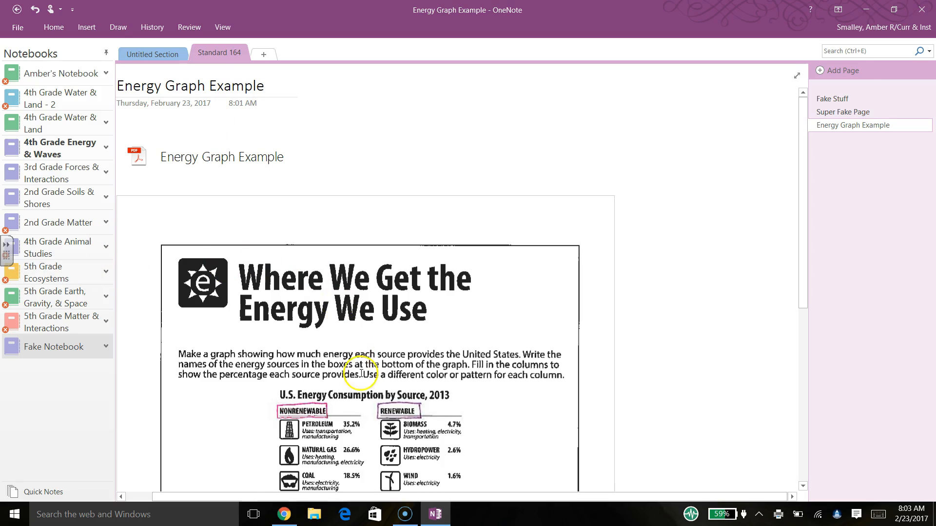
click(285, 514)
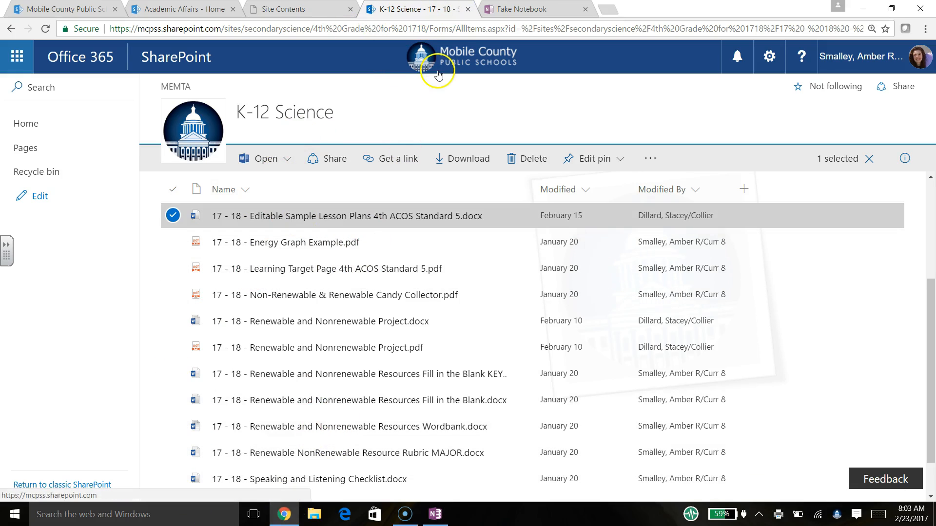
- Browse 4th Grade for 17-18 > Energy & Waves Unit Documents > Standard 5 and select Energy Graph Example.pdf
click(467, 9)
click(467, 10)
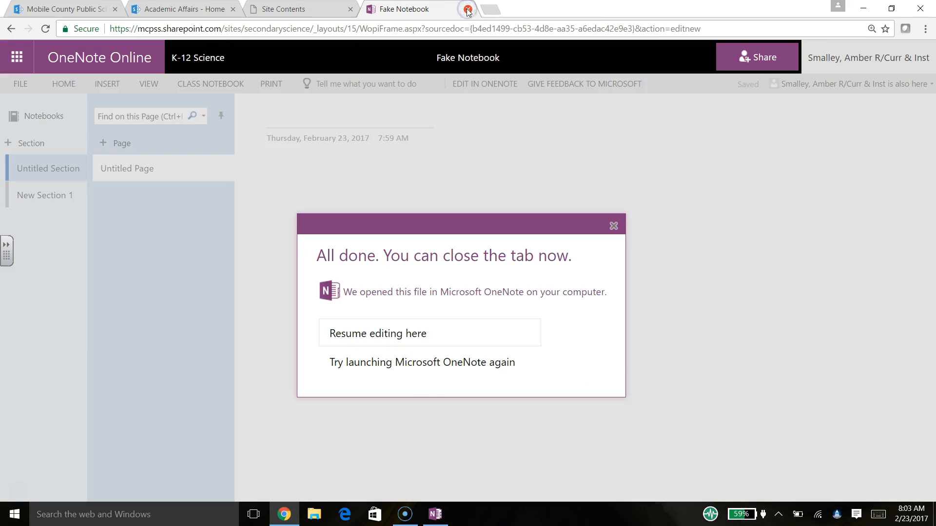
click(292, 9)
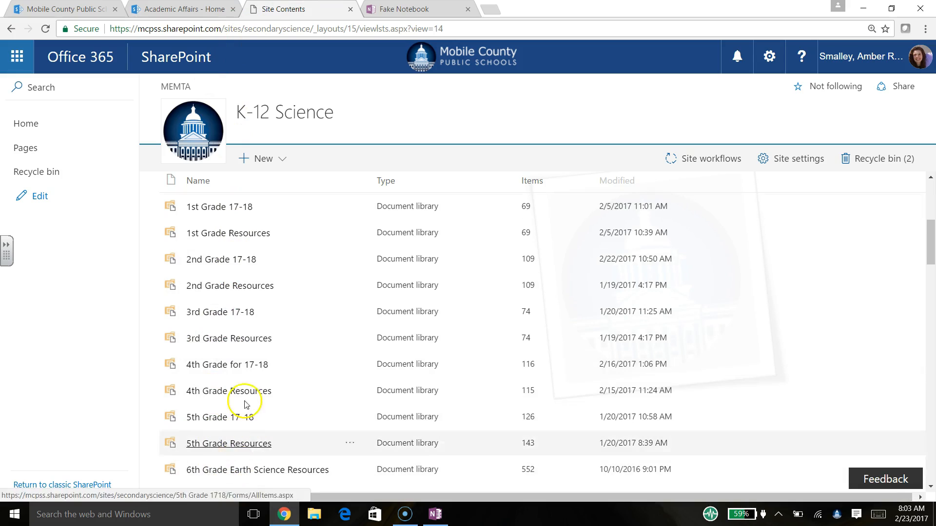
click(238, 370)
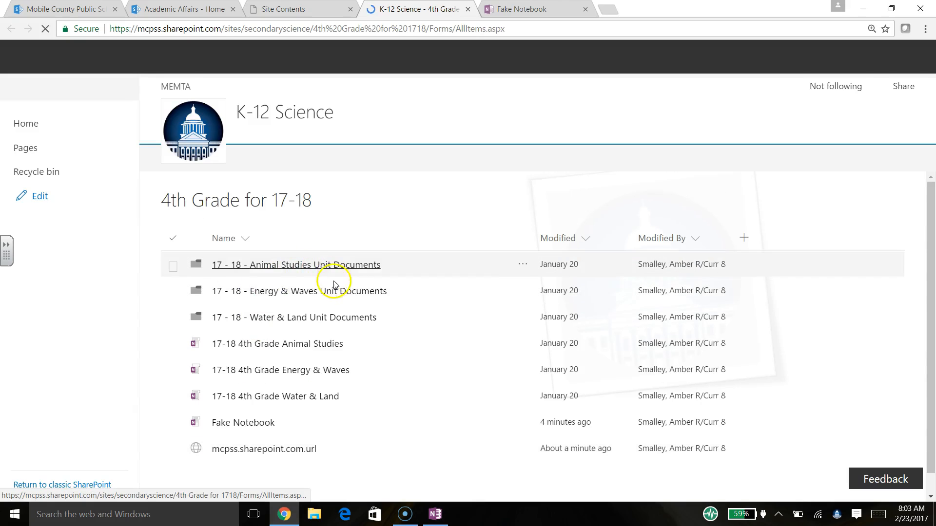
click(241, 293)
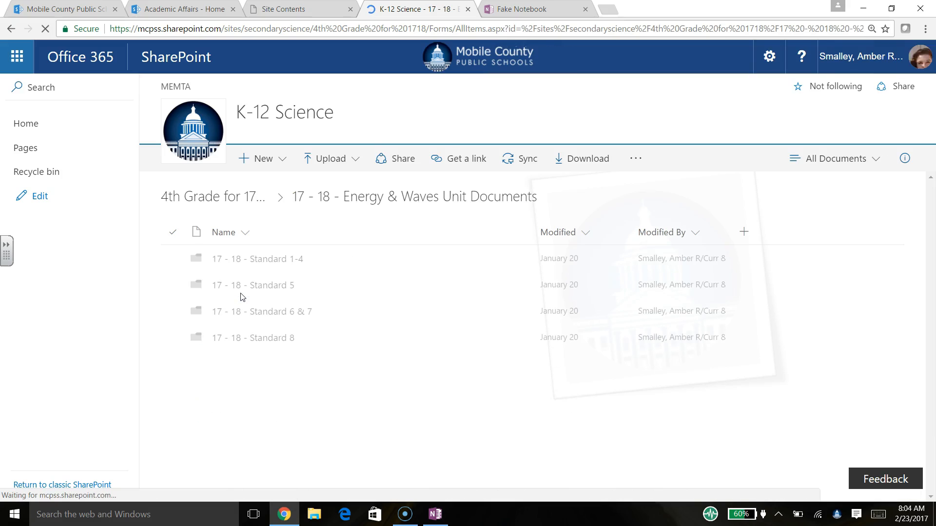
click(229, 291)
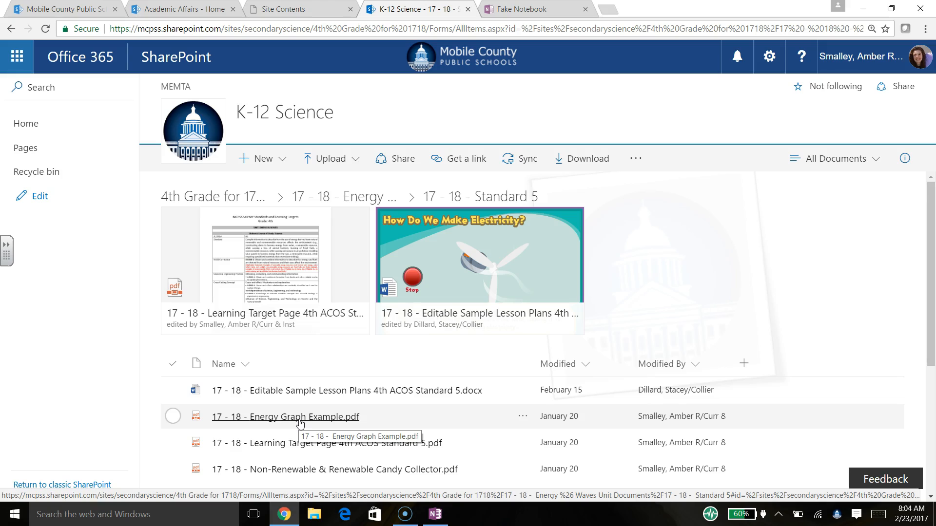
click(172, 418)
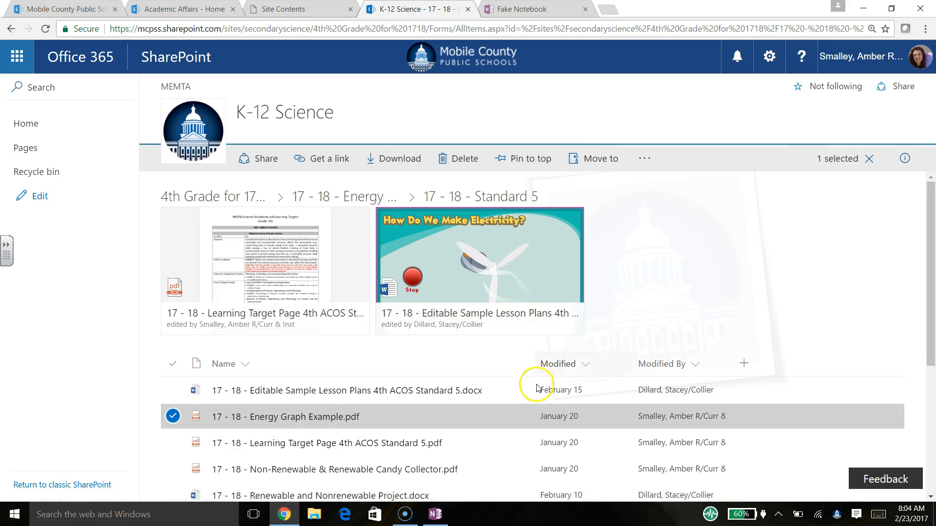
- Create an edit sharing link for Energy Graph Example.pdf and copy the link address
click(330, 160)
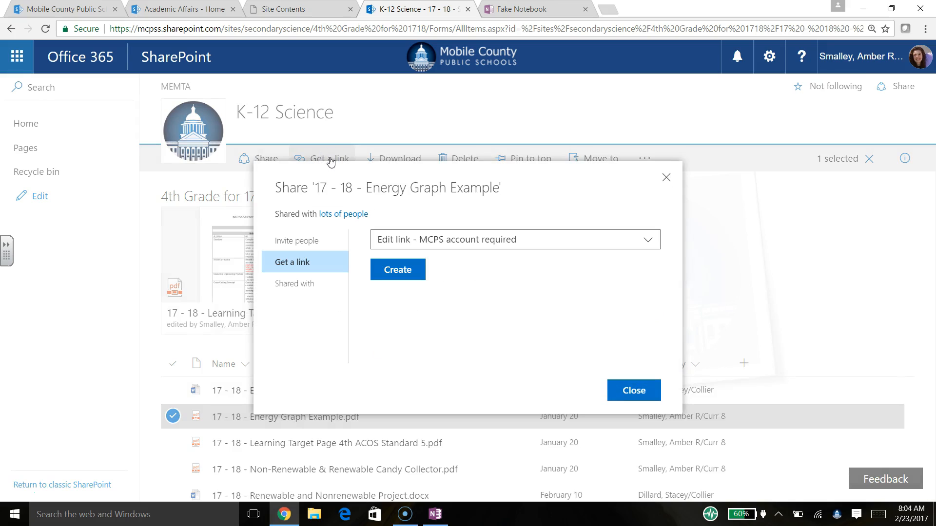
click(392, 271)
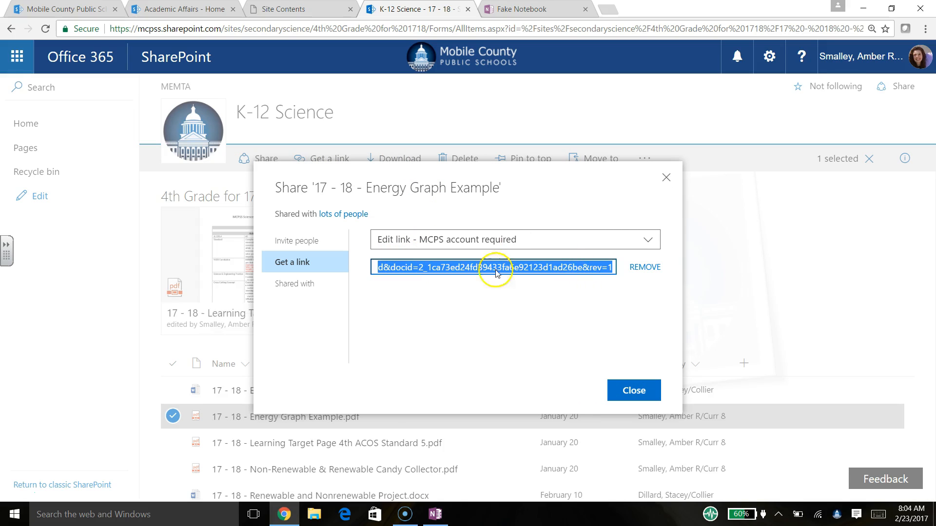
right_click(414, 271)
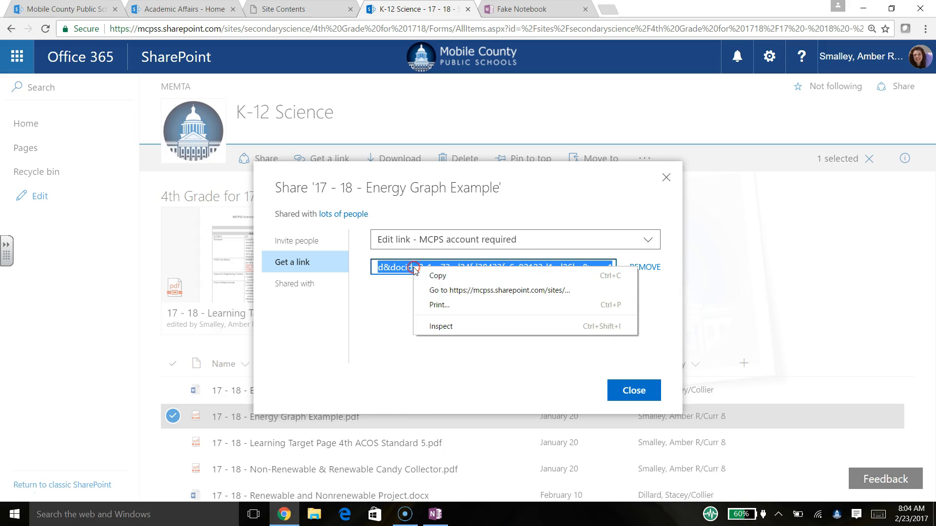
click(431, 278)
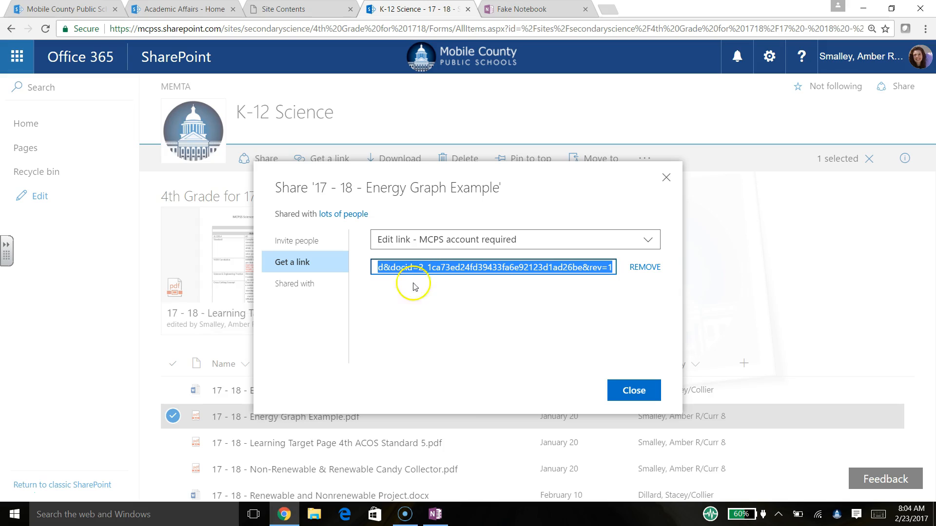
- Append .pdf to the OneNote page title so it reads Energy Graph Example.pdf
click(435, 515)
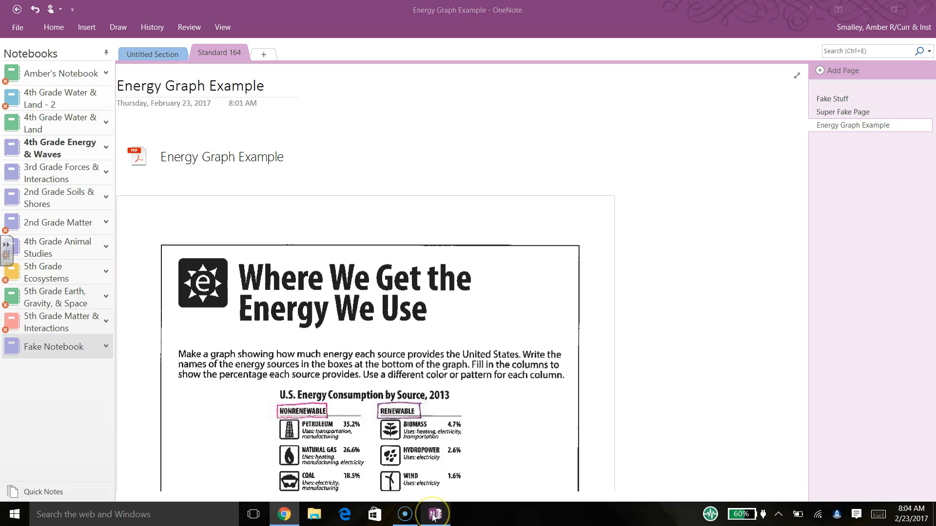
click(268, 87)
text(.)
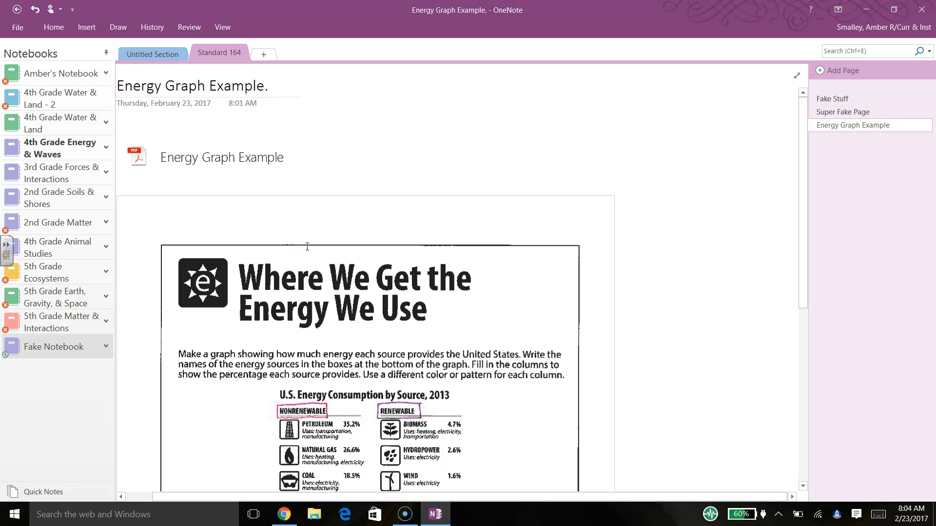
text(pdf)
click(291, 86)
- Hyperlink the selected title to the copied SharePoint address
drag(291, 87, 147, 84)
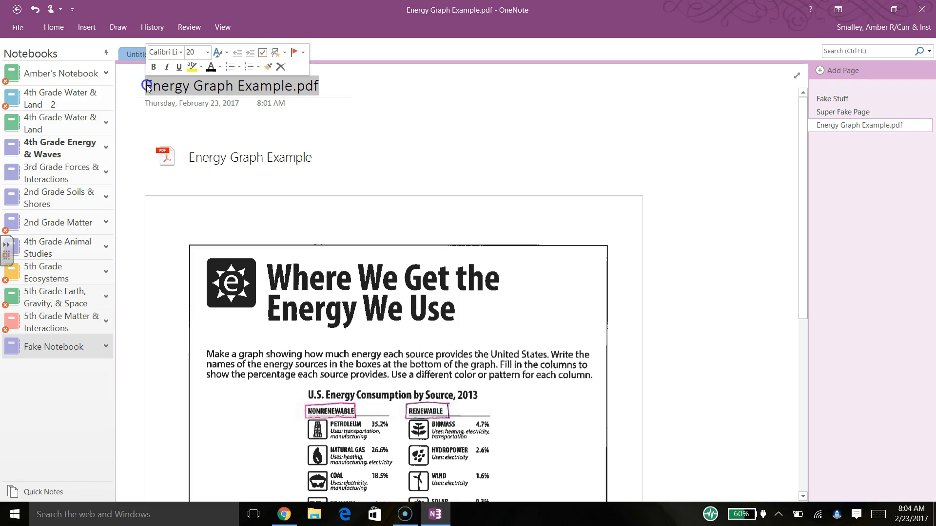
right_click(161, 85)
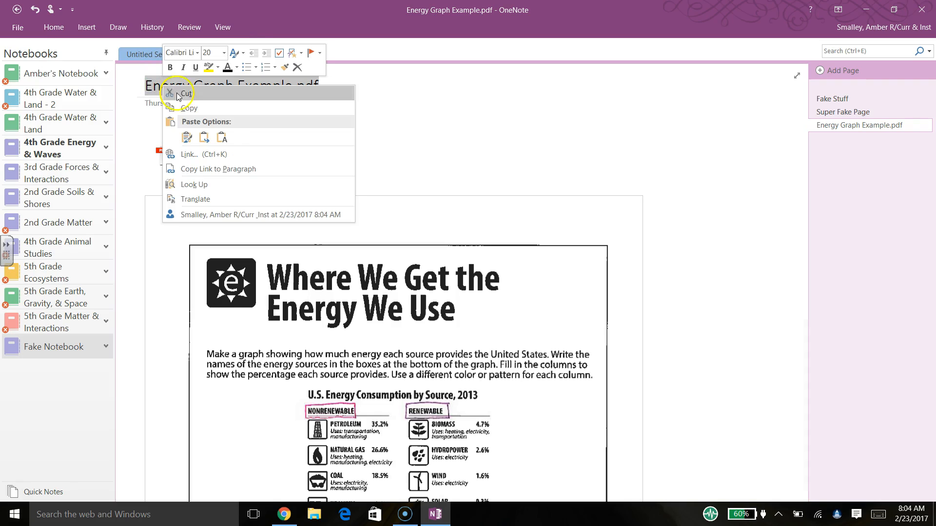
click(206, 154)
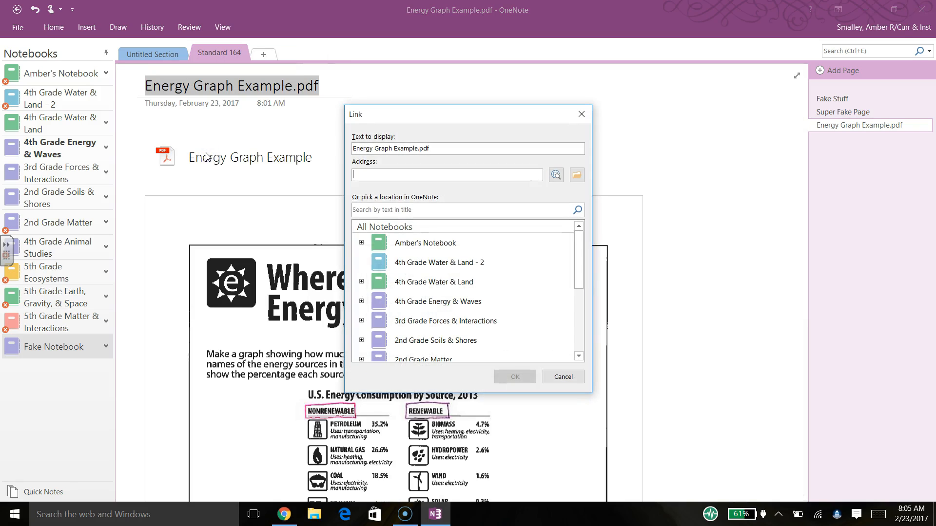
right_click(385, 177)
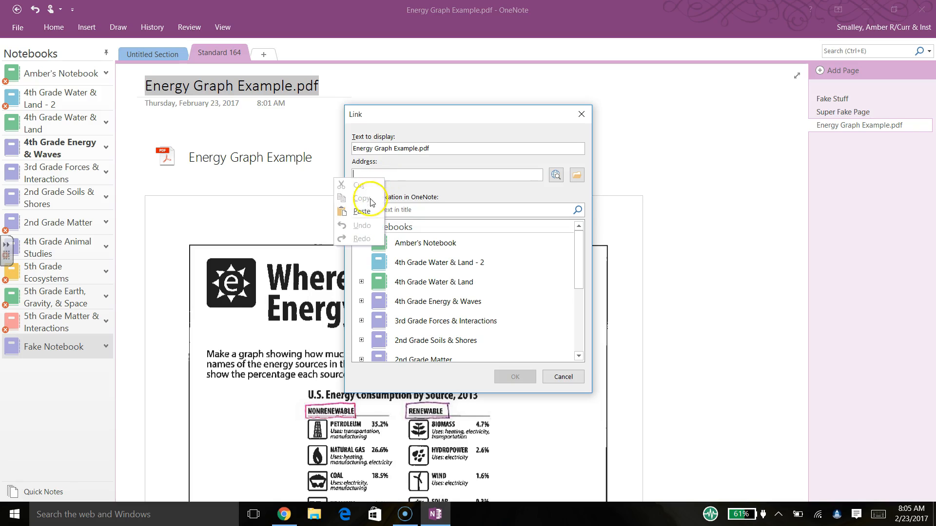
click(362, 211)
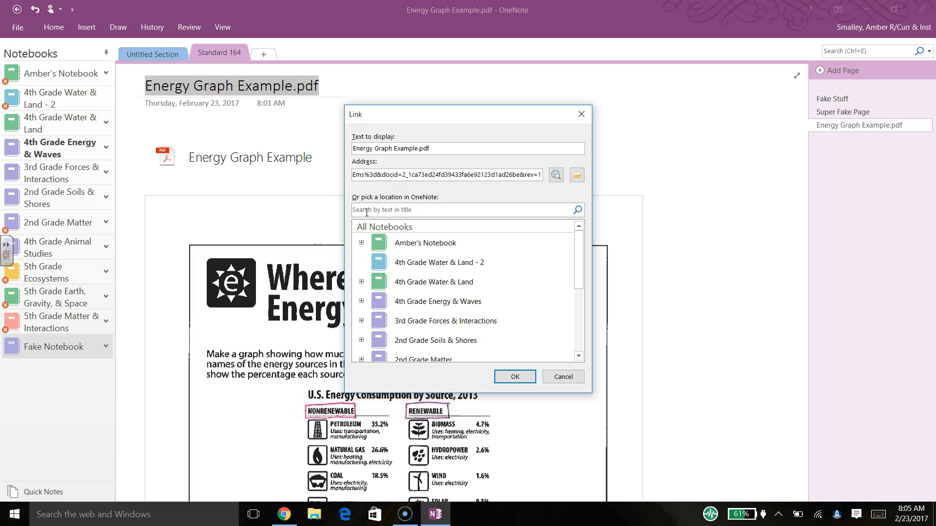
click(507, 385)
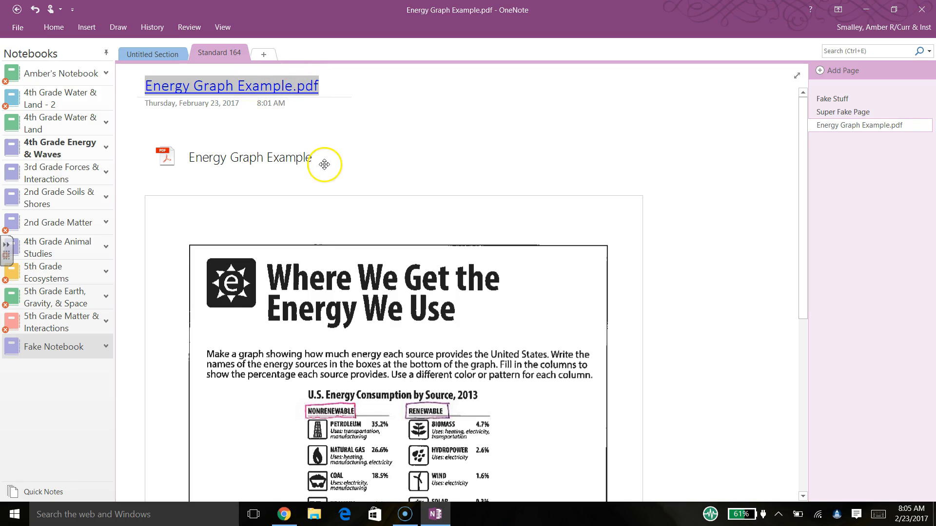
click(416, 159)
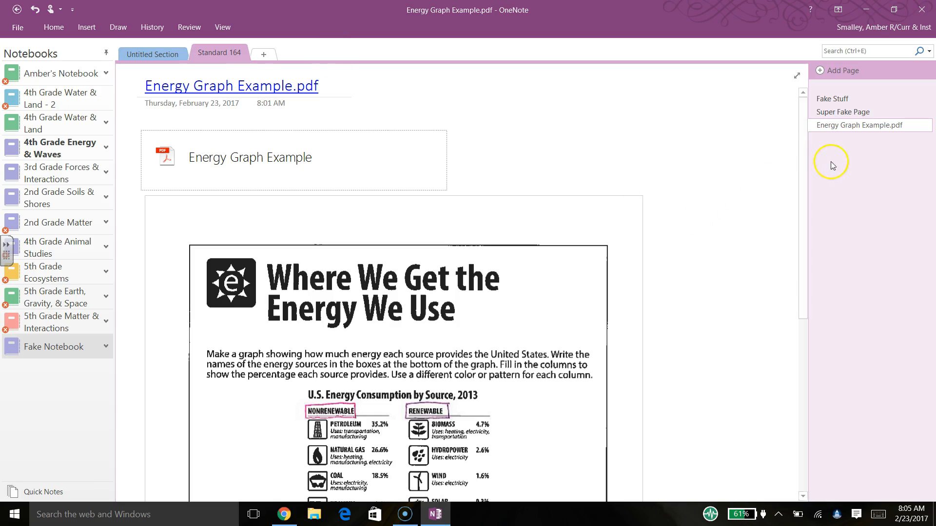
- Delete the attached PDF icon line from the page
drag(799, 169, 795, 251)
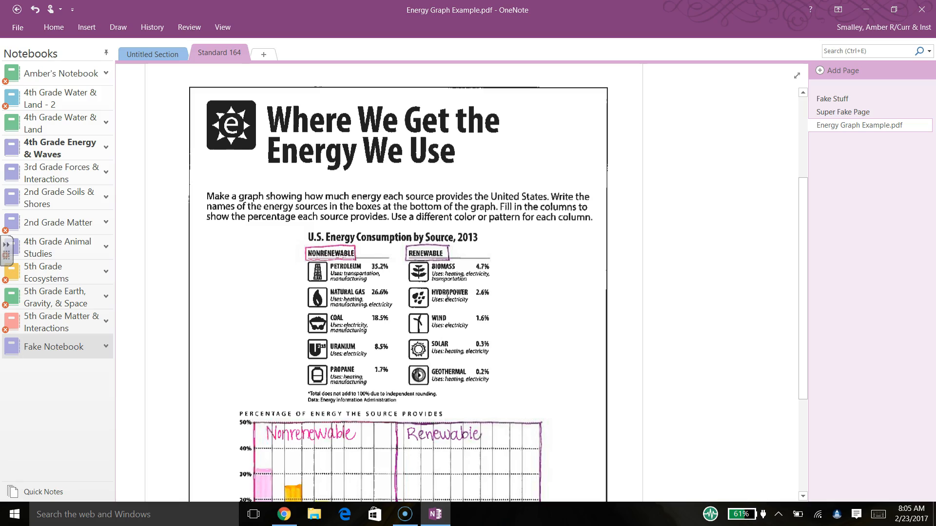
drag(803, 218, 798, 108)
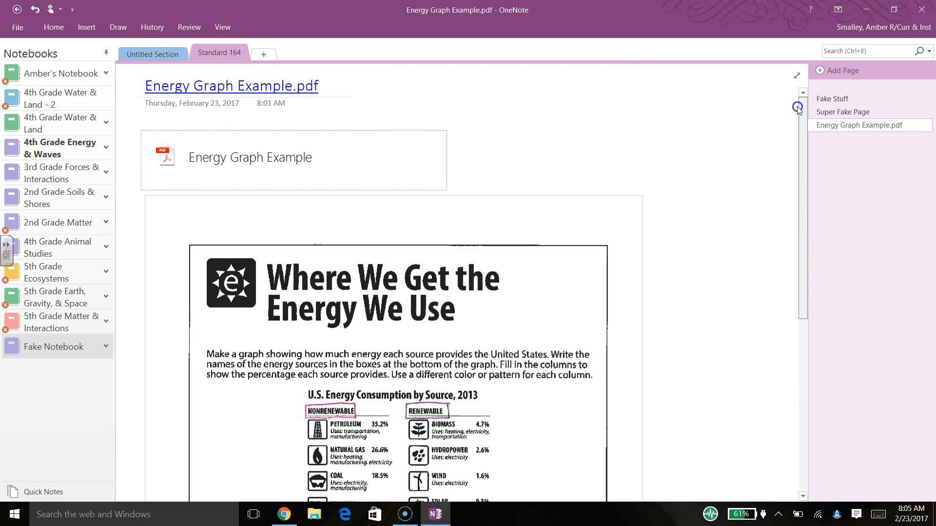
drag(804, 157, 776, 161)
click(495, 154)
click(395, 152)
key(Delete)
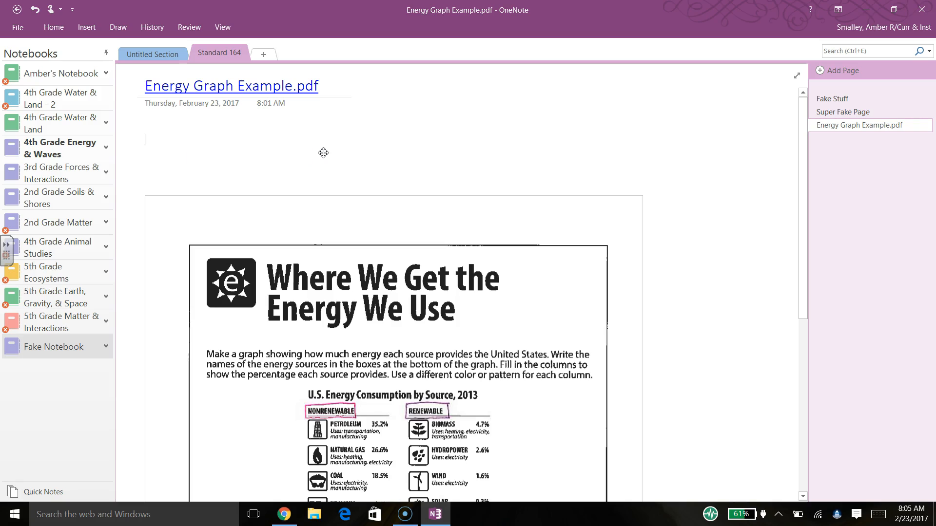
- Move the worksheet printout up directly beneath the page date
drag(307, 208, 312, 127)
click(724, 197)
drag(803, 181, 717, 67)
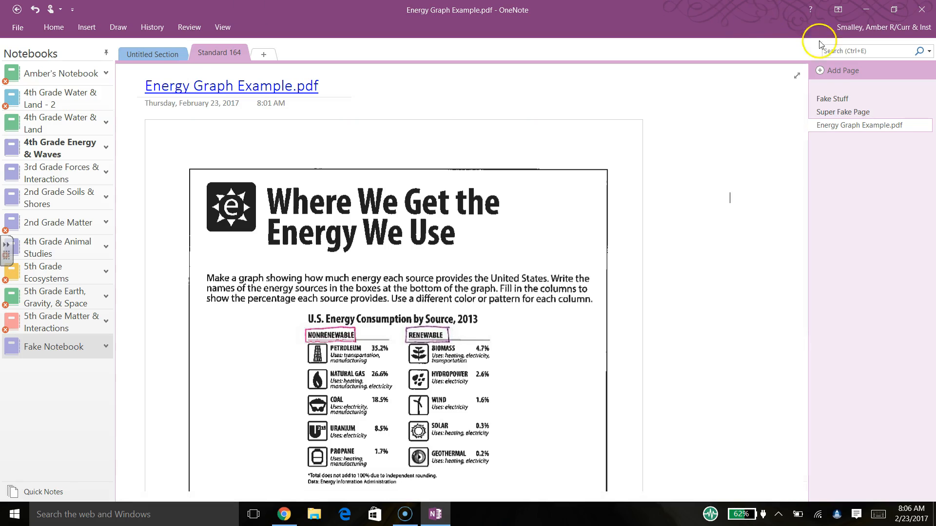
- Add a new page and insert 4th ACOS Standard 5 from Editable Sample Lesson Plans as a printout
click(851, 73)
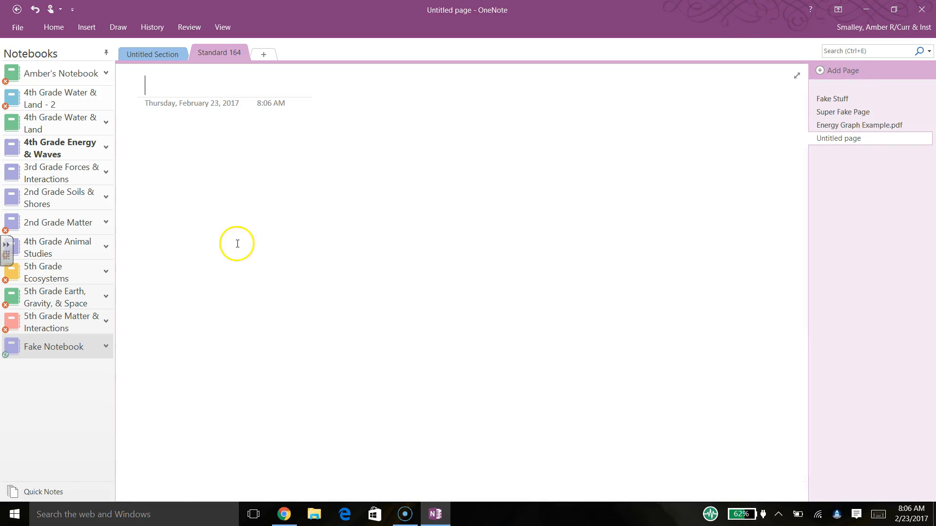
click(20, 489)
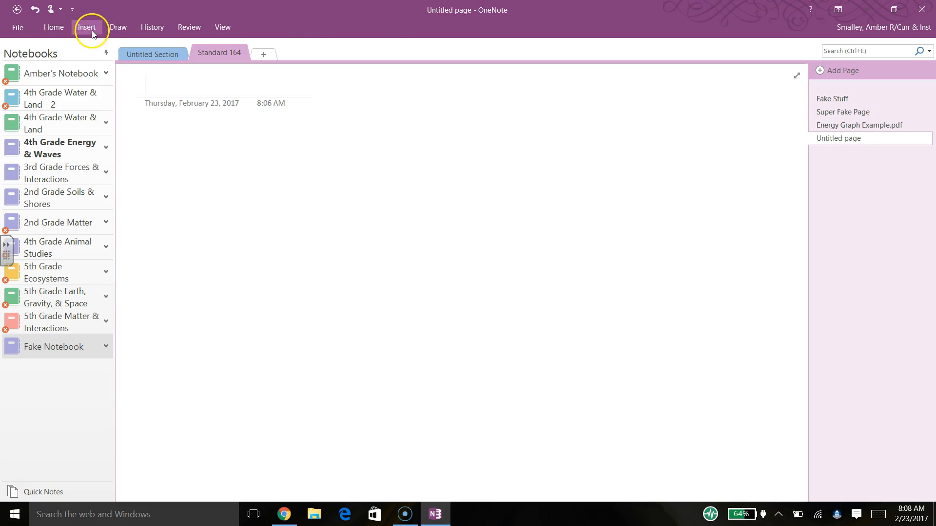
click(89, 29)
click(73, 64)
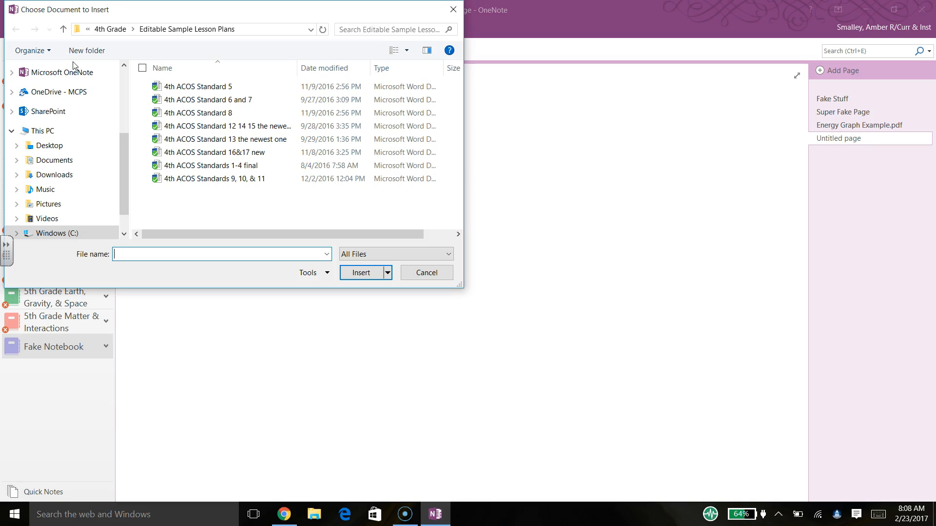
click(111, 29)
double_click(232, 86)
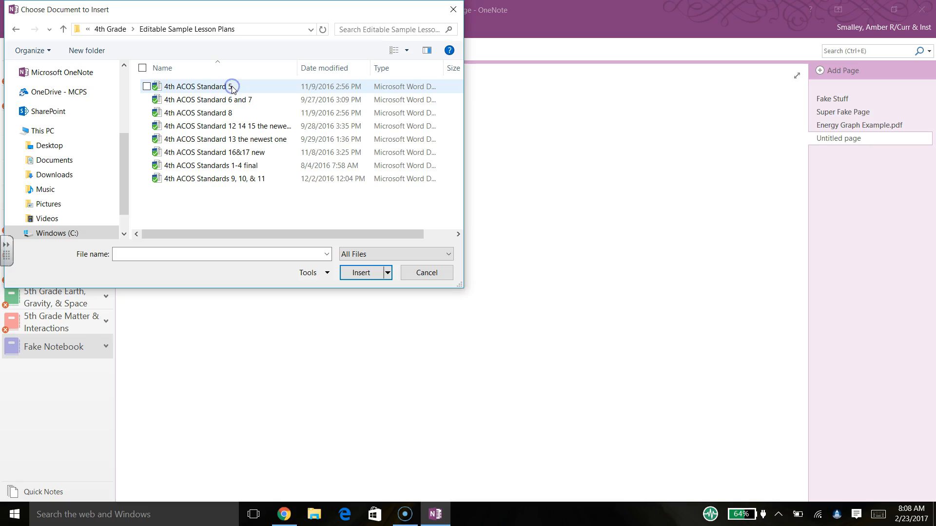
double_click(215, 88)
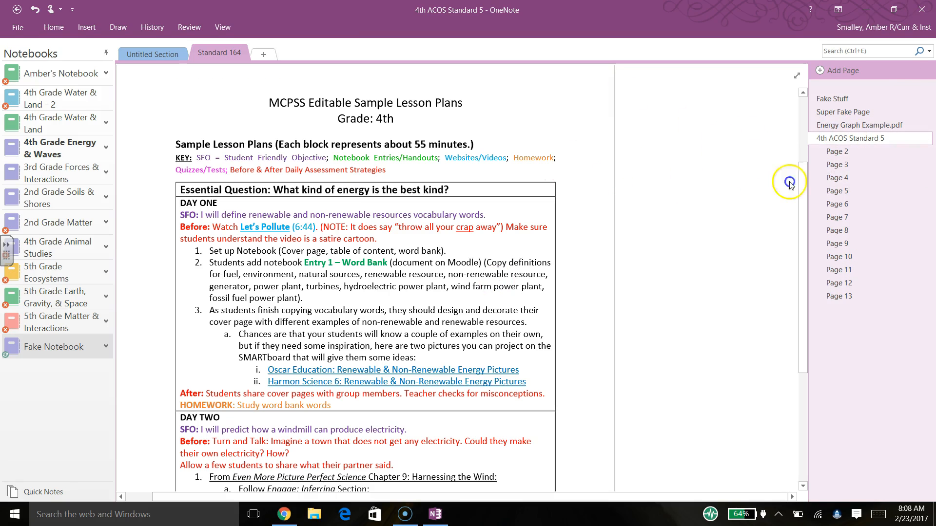
- Look over the 4th ACOS Standard 5 printout pages and delete Page 3
mouse_move(805, 176)
mouse_down()
mouse_move(783, 263)
mouse_move(806, 161)
mouse_move(799, 60)
mouse_move(798, 171)
mouse_up()
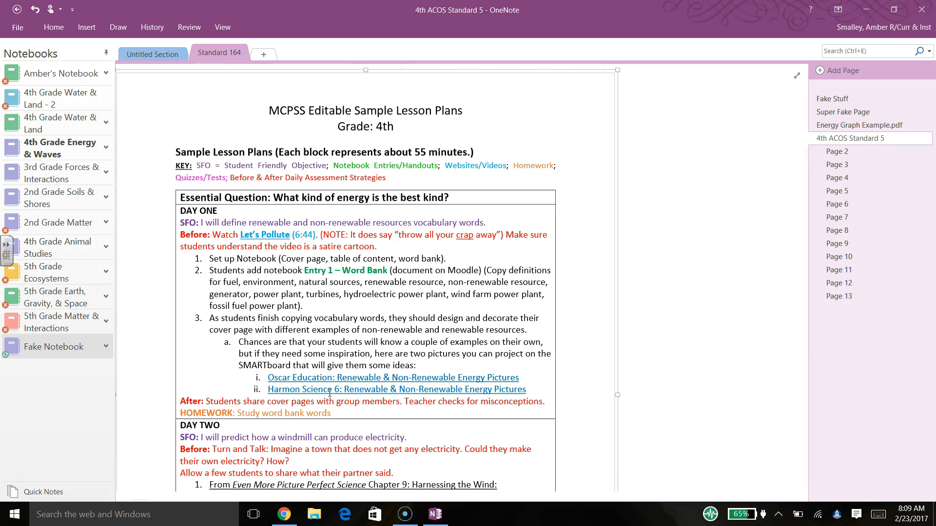
click(831, 141)
right_click(832, 142)
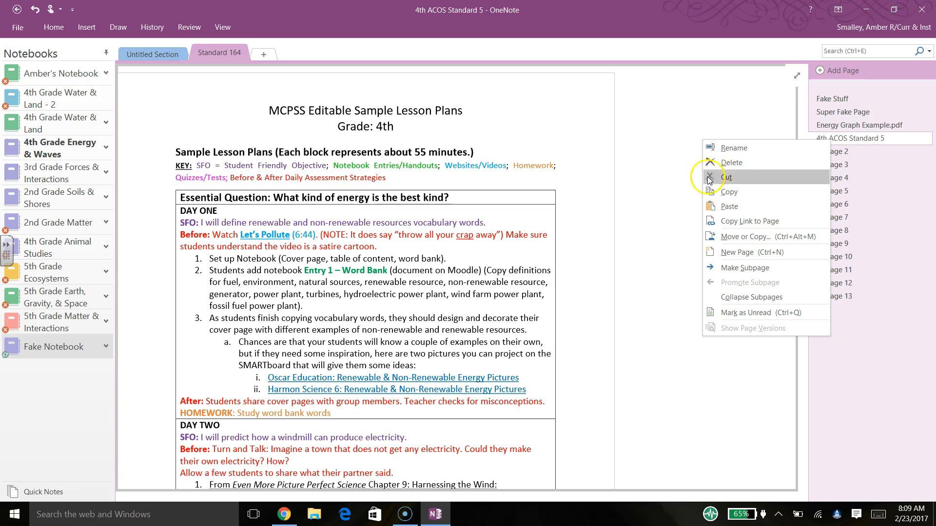
click(726, 166)
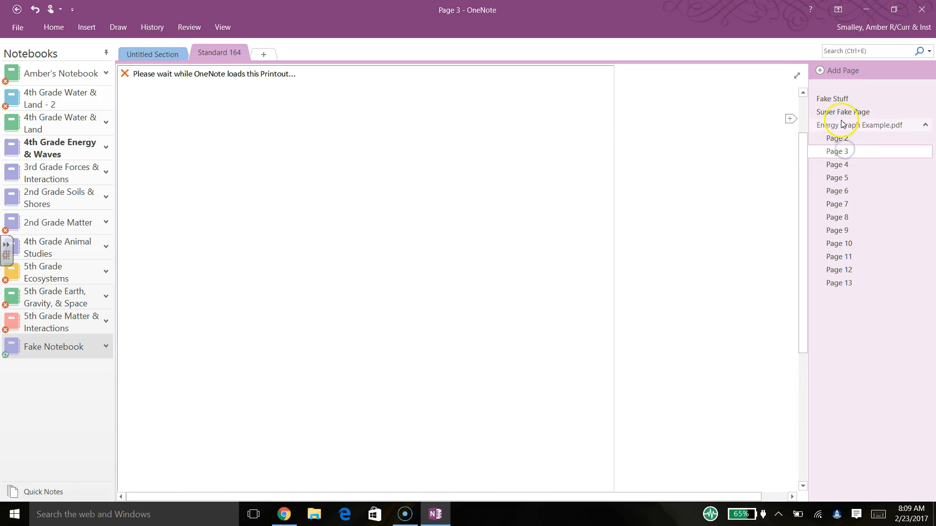
click(842, 140)
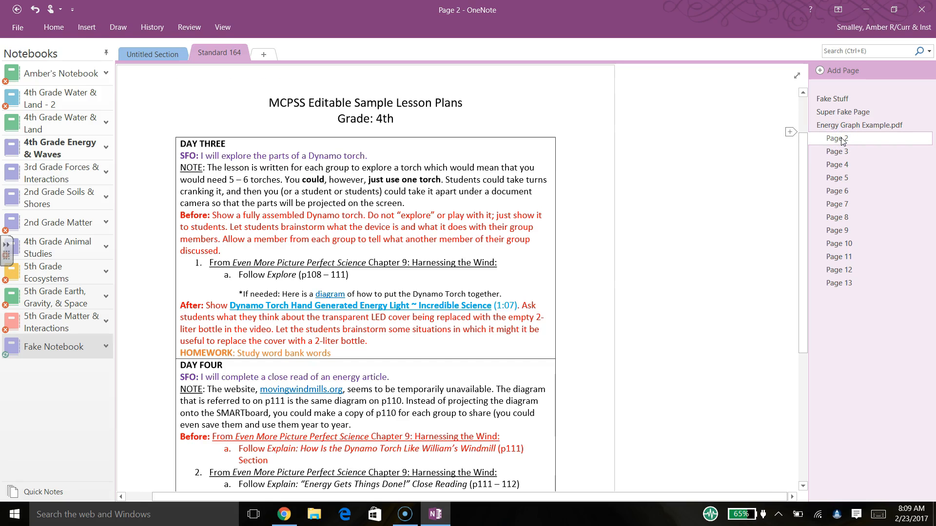
click(843, 155)
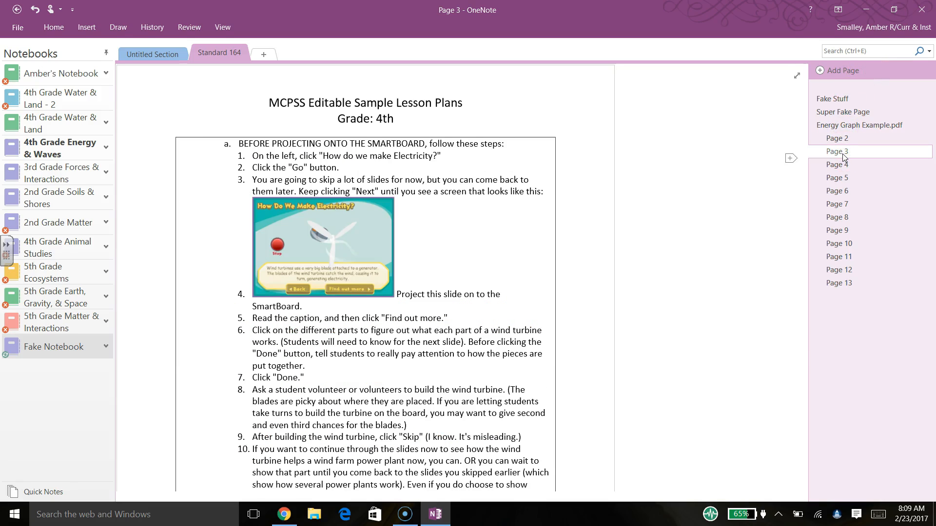
right_click(843, 155)
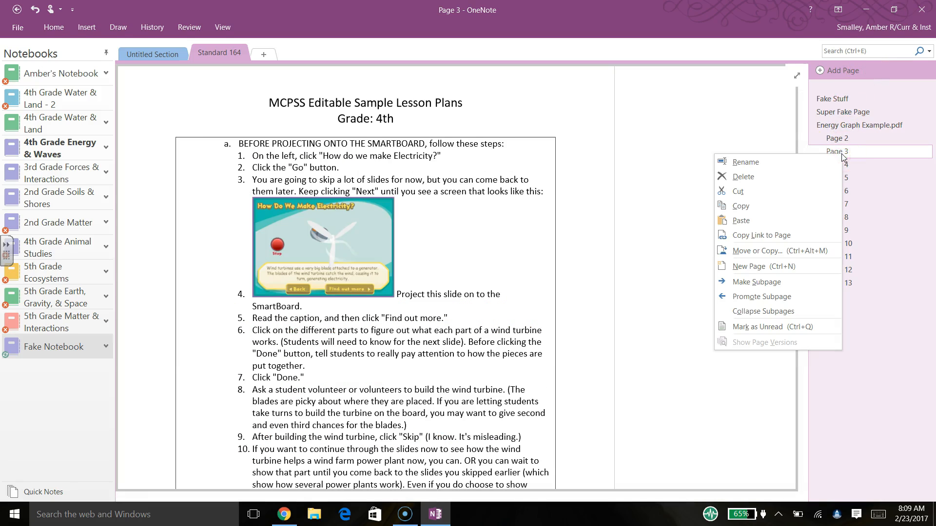
click(756, 176)
click(840, 141)
- Delete printout Pages 2, 4, 5, 6 and 7
right_click(840, 141)
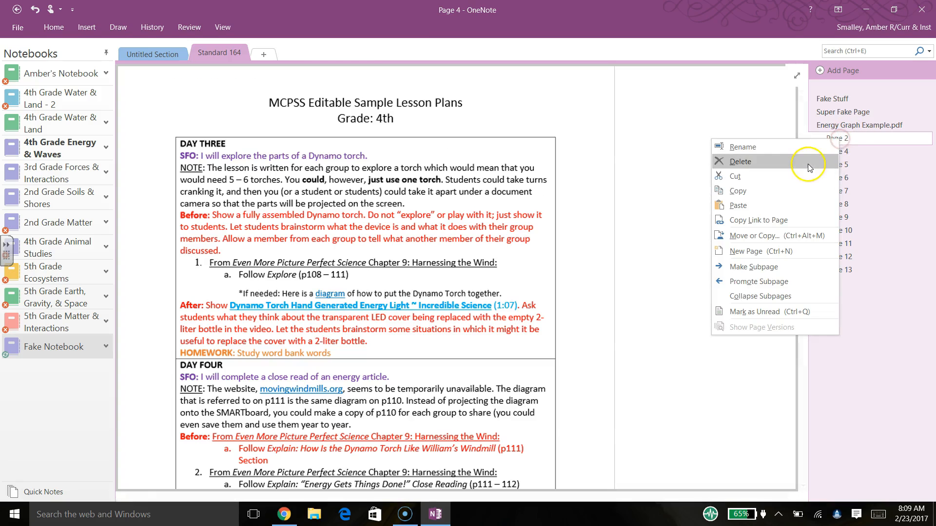
click(809, 101)
right_click(840, 141)
click(809, 143)
right_click(840, 141)
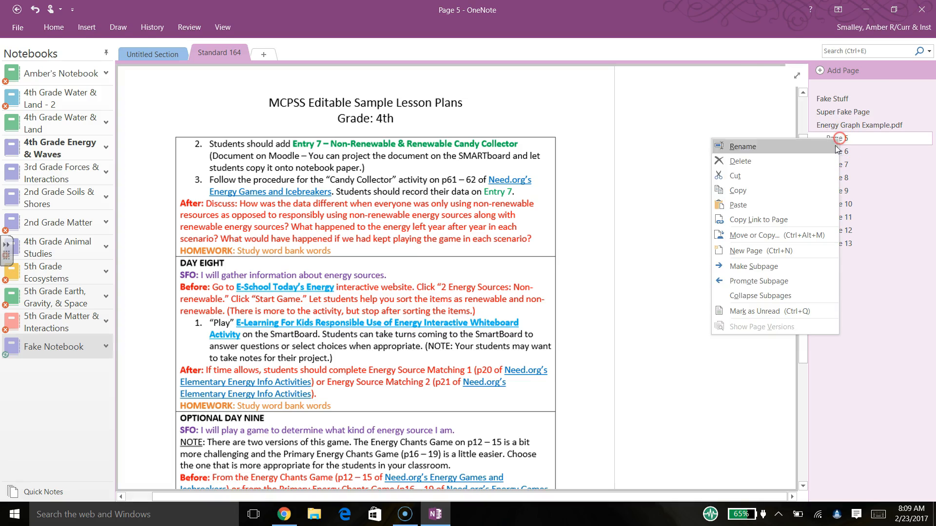
click(828, 157)
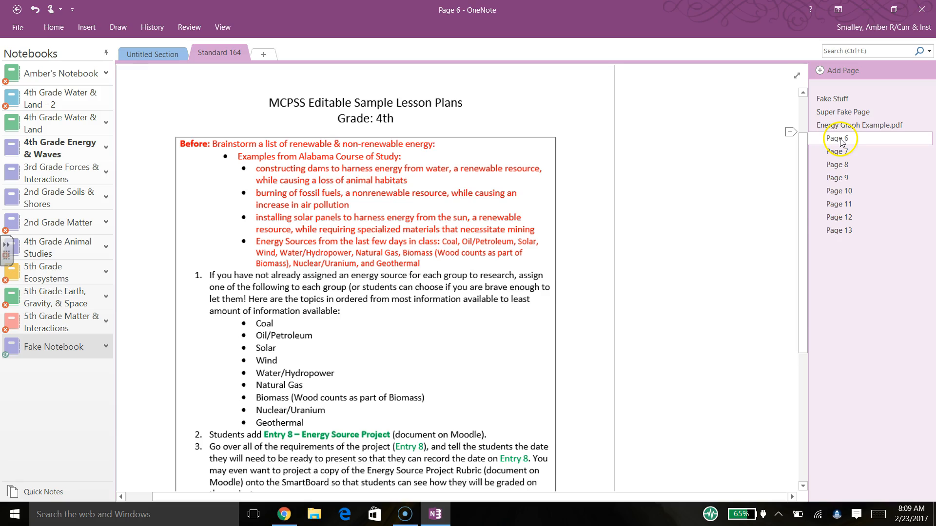
right_click(839, 143)
click(784, 109)
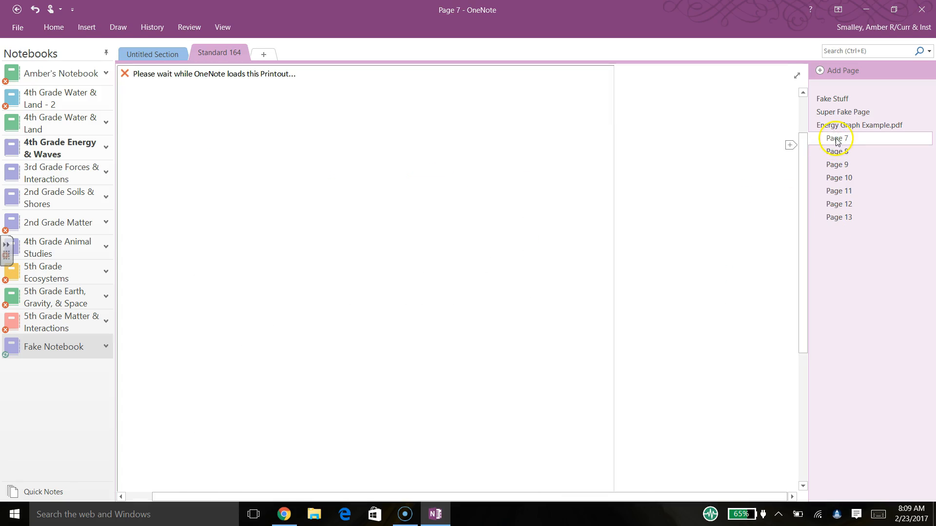
right_click(836, 141)
click(786, 160)
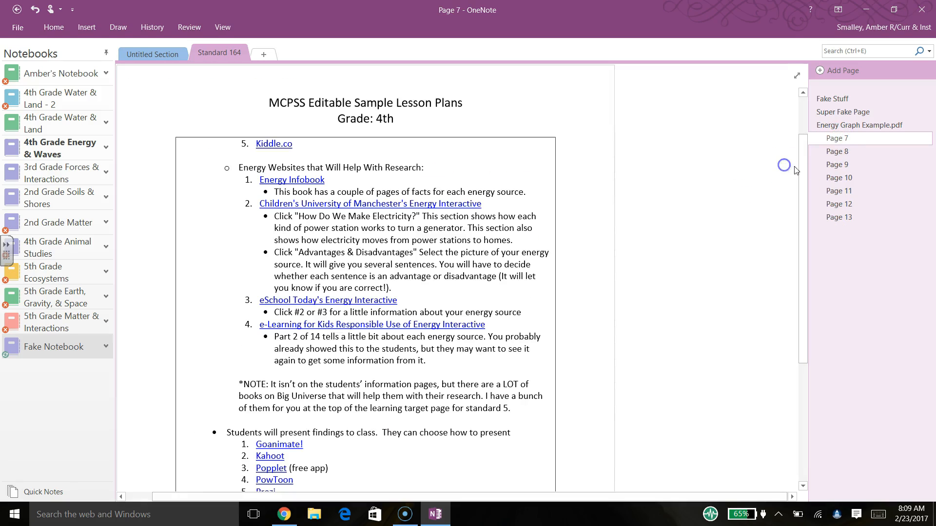
- Delete the remaining printout Pages 8 through 13
right_click(843, 145)
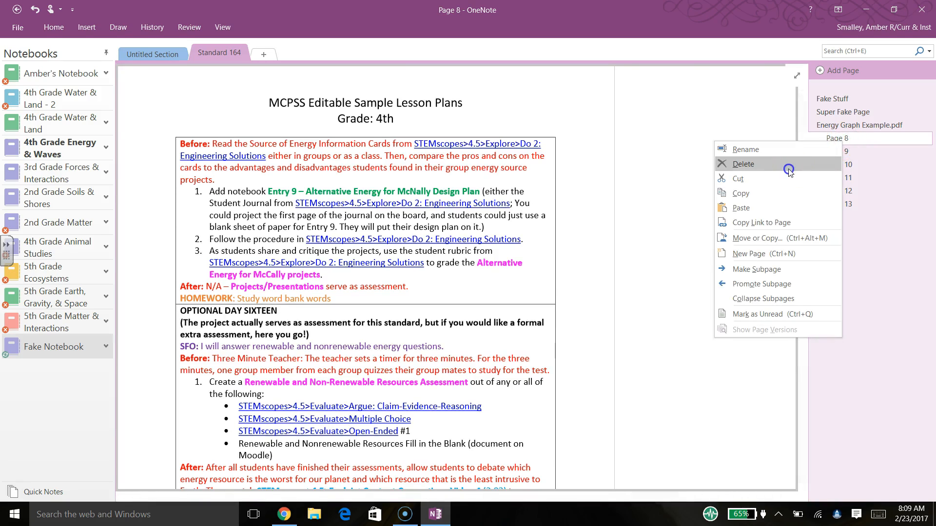
click(782, 86)
right_click(849, 144)
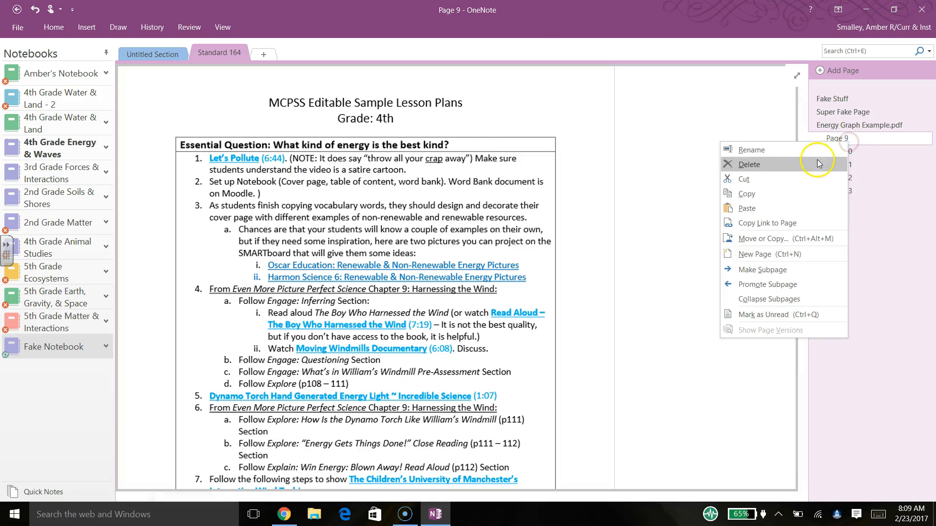
click(784, 89)
right_click(852, 142)
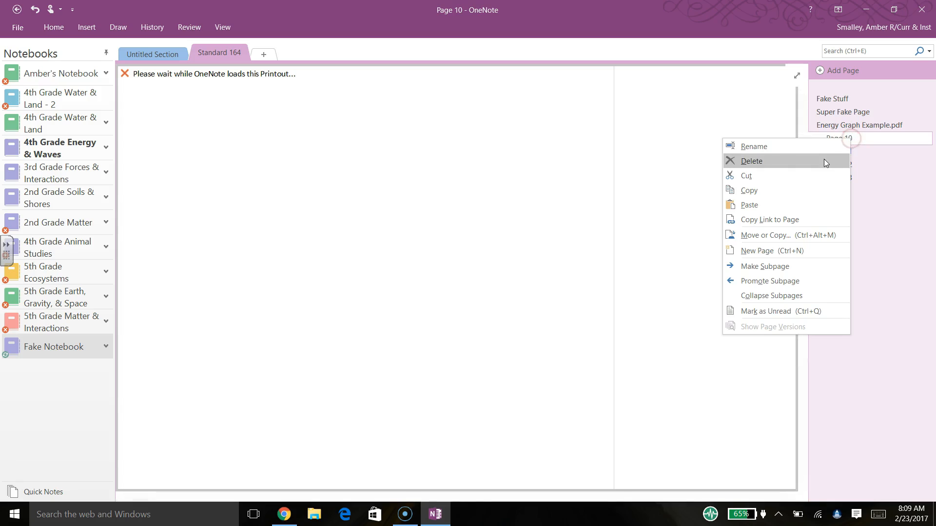
click(784, 100)
right_click(851, 140)
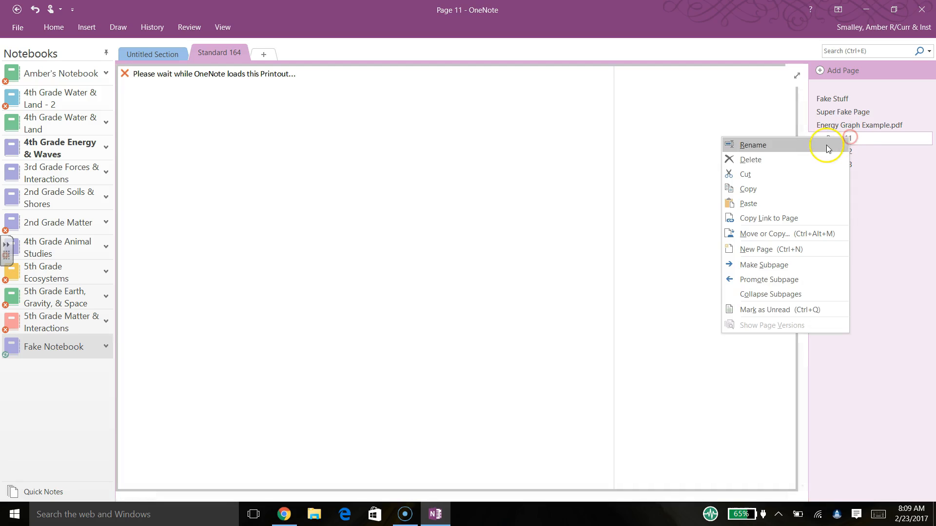
click(819, 159)
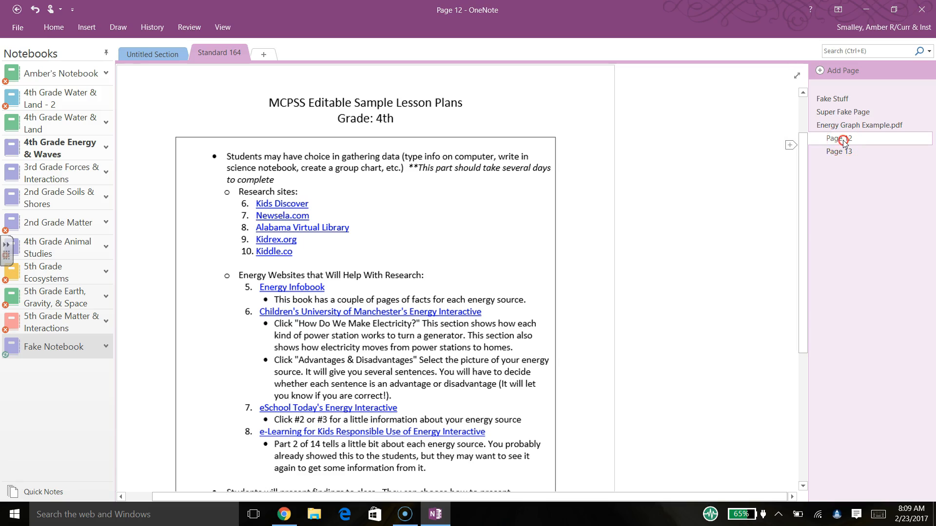
right_click(842, 141)
click(819, 164)
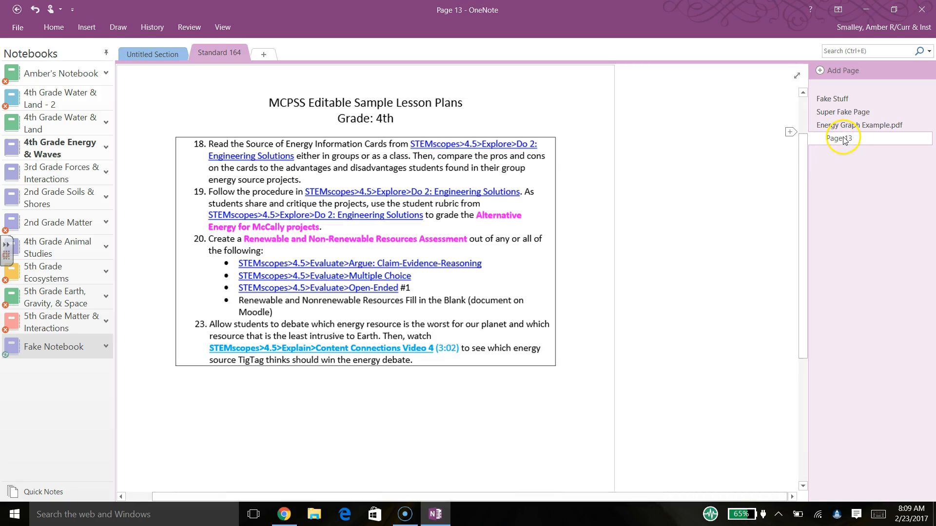
right_click(842, 139)
click(815, 160)
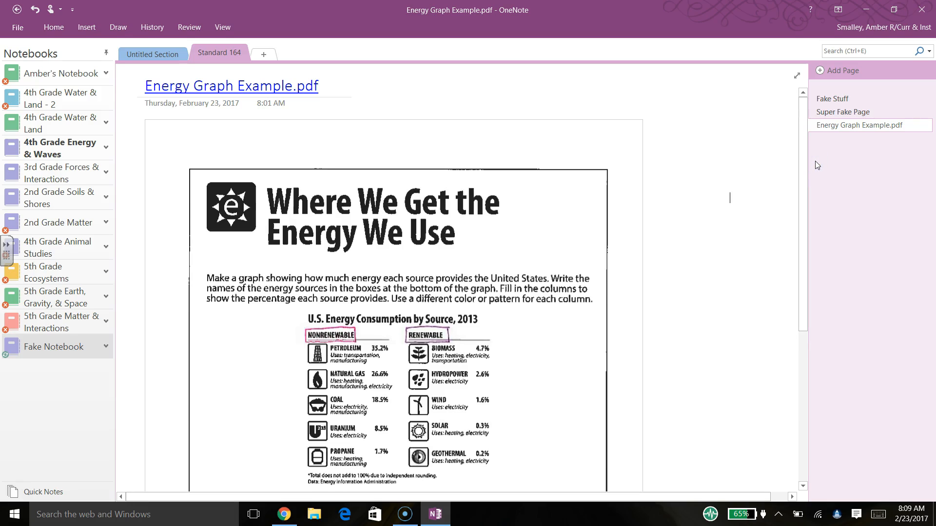
- Add a fourth page and title it 'Fake Editable Lesson Plans'
click(821, 72)
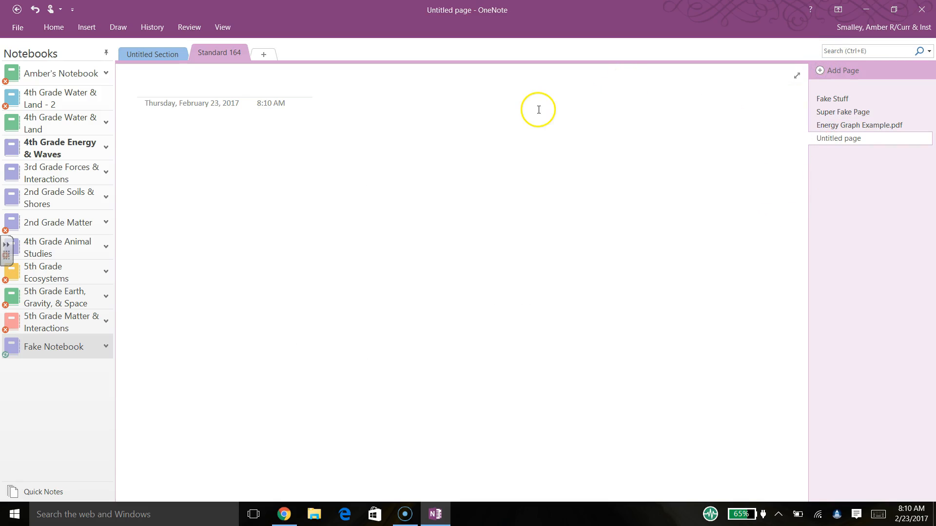
text(F)
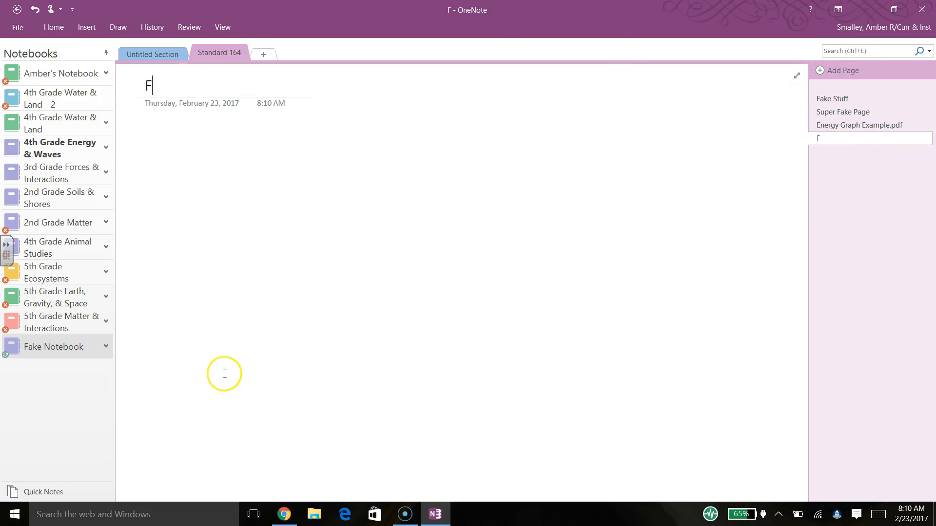
text(ake Editab)
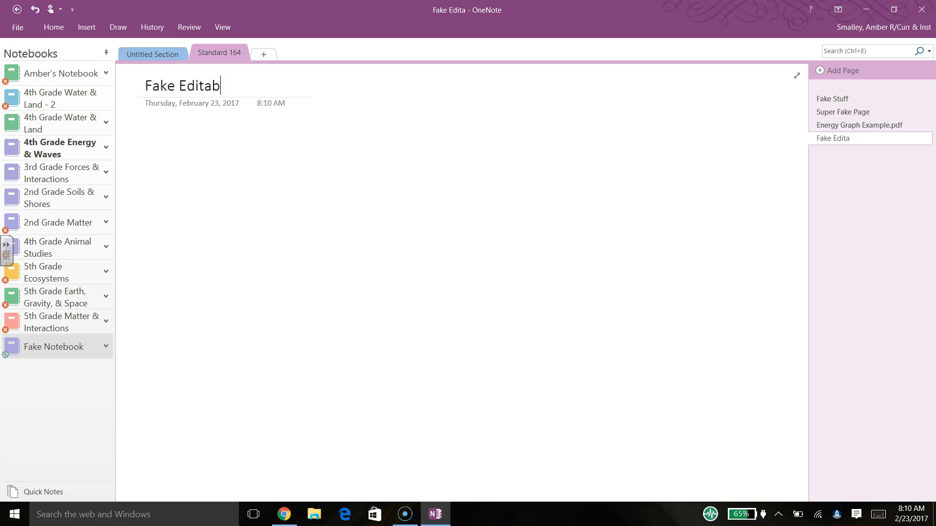
text(le Lesson p)
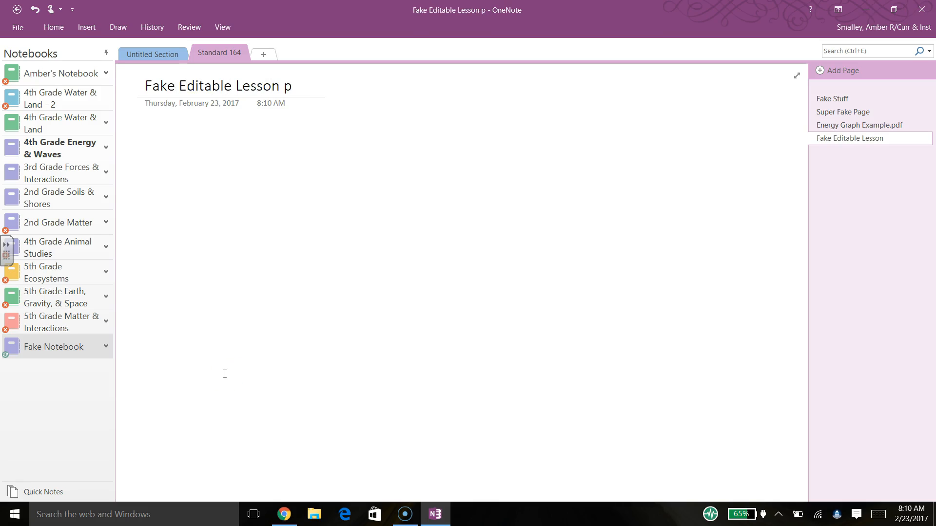
key(BackSpace)
text(Plans)
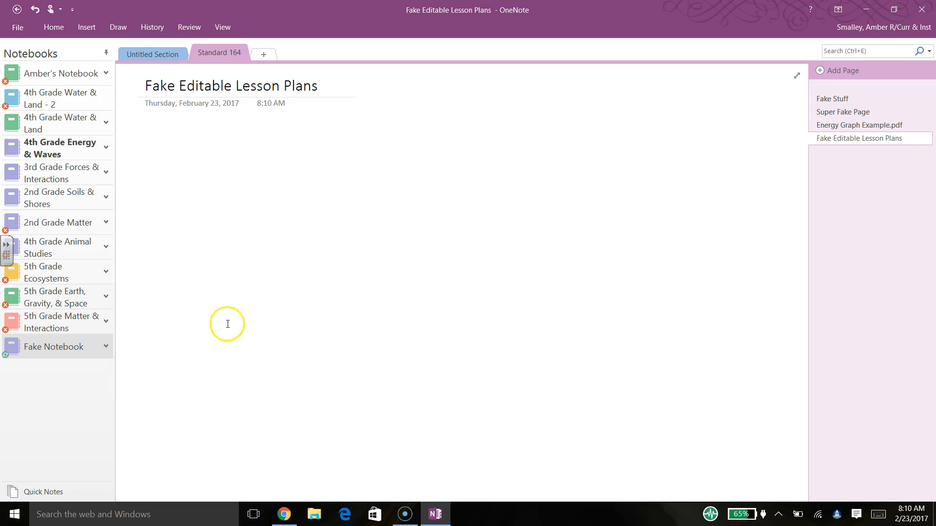
click(170, 141)
- Open 4th ACOS Standard 5 from OneDrive's 4th Grade > Editable Sample Lesson Plans folder in Word
click(321, 518)
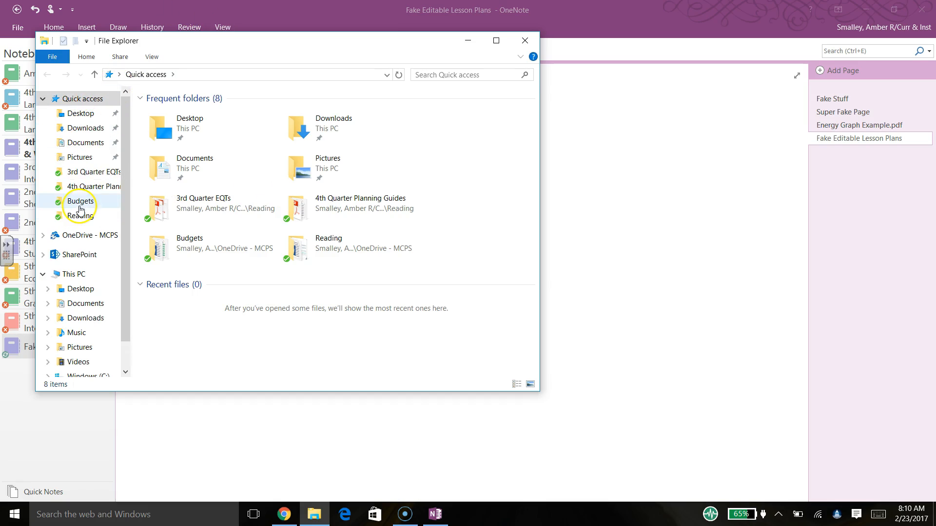
click(93, 237)
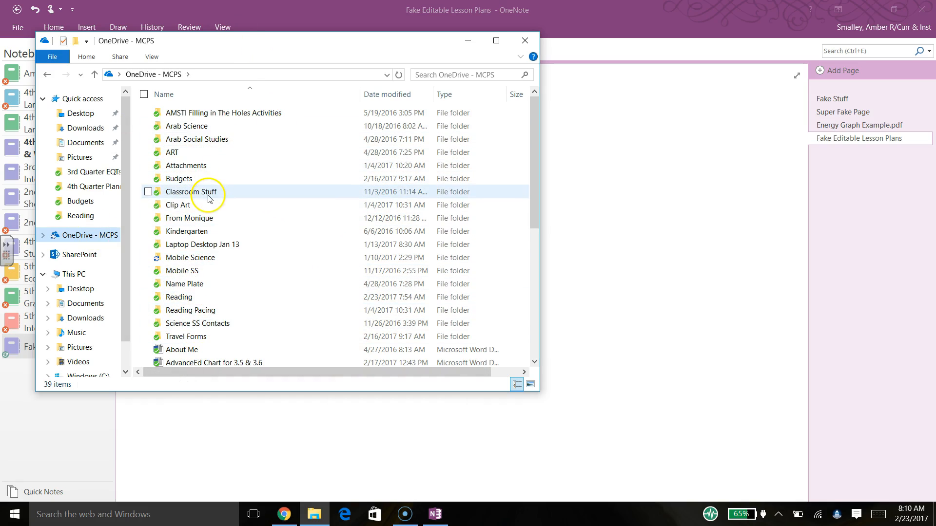
double_click(210, 258)
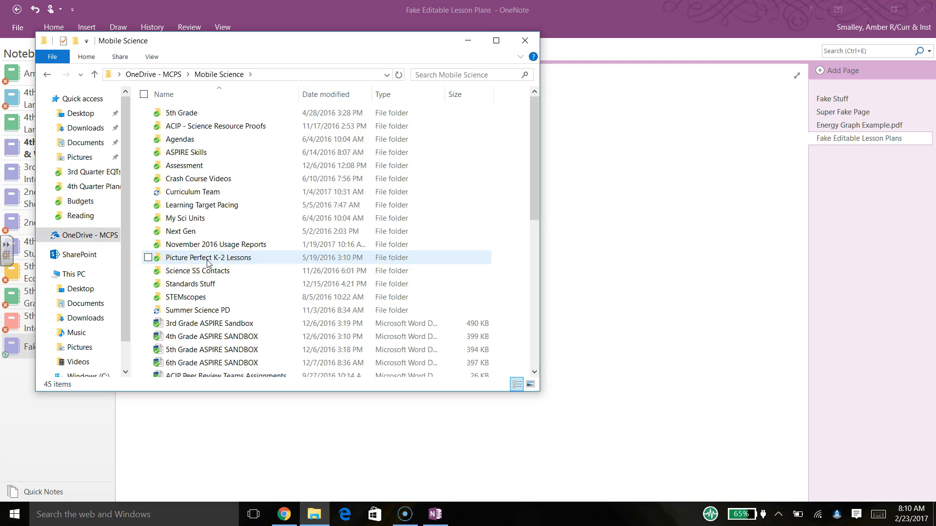
double_click(211, 193)
double_click(241, 113)
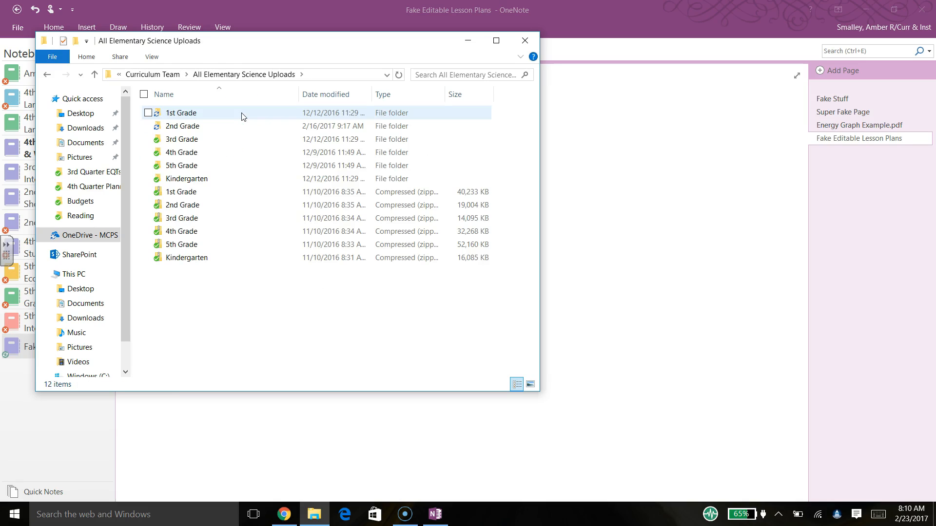
double_click(213, 154)
double_click(209, 127)
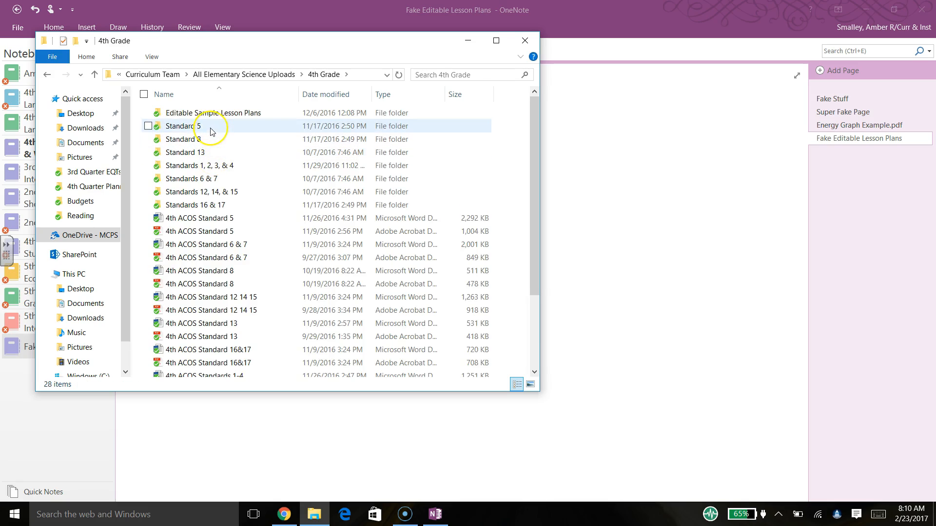
click(253, 75)
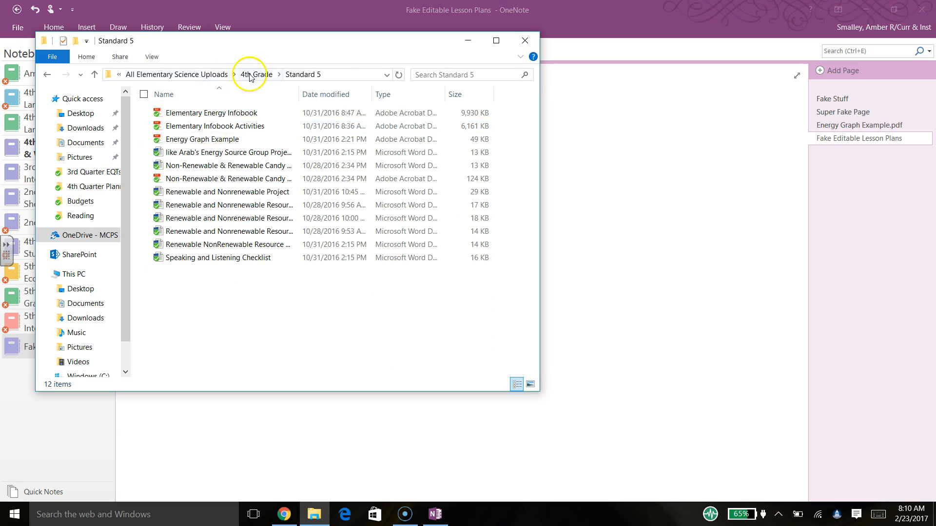
click(203, 113)
double_click(203, 113)
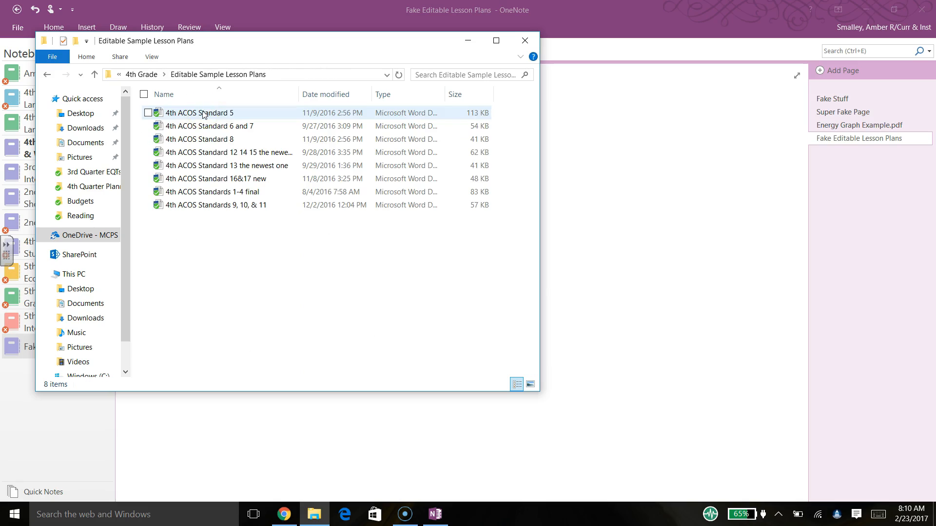
double_click(212, 116)
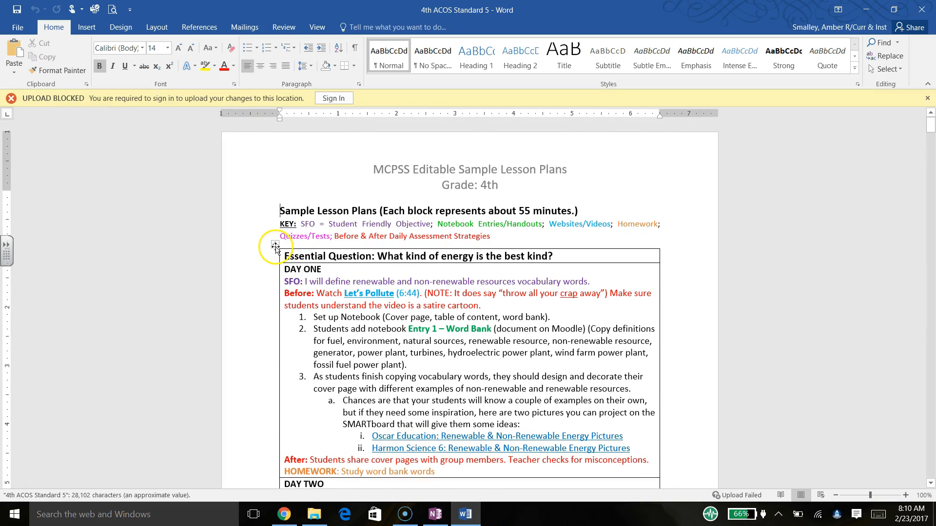
- Copy the entire lesson-plan table from the Word document and return to OneNote
click(275, 247)
click(275, 244)
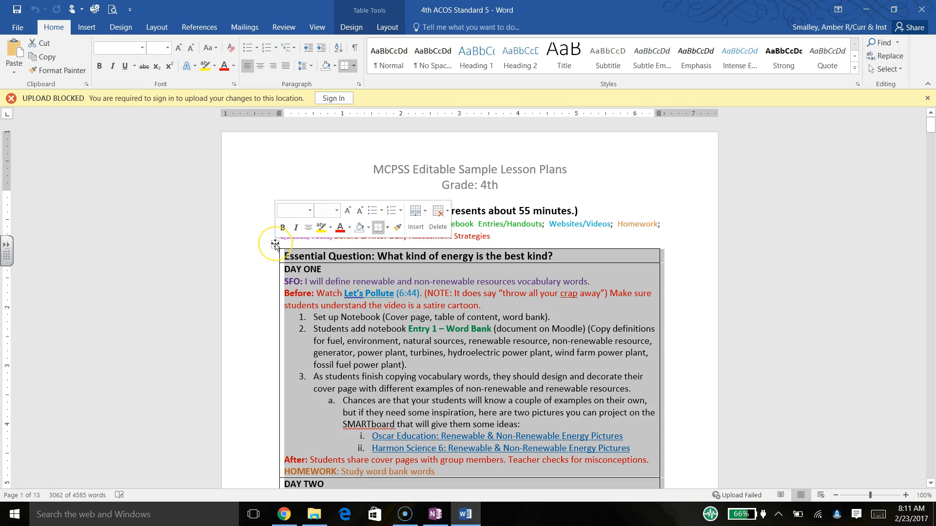
right_click(325, 266)
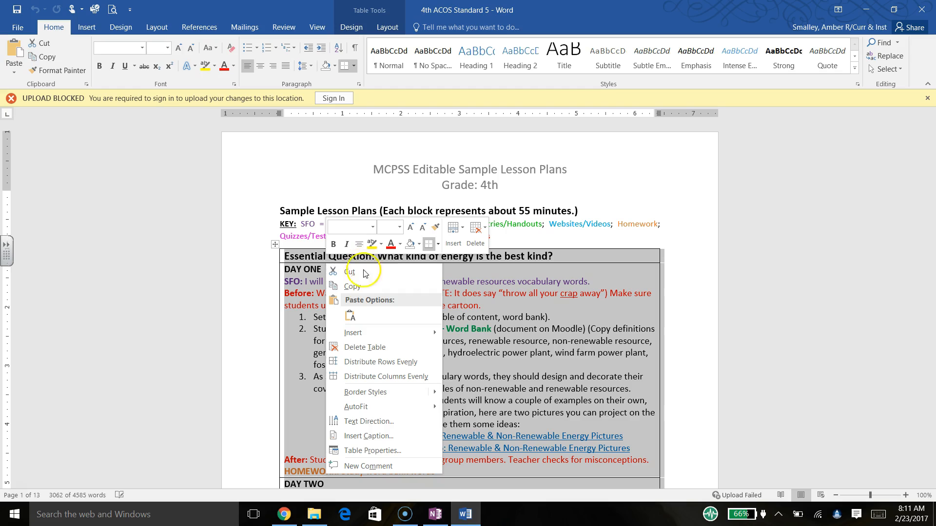
click(364, 288)
drag(931, 136, 931, 343)
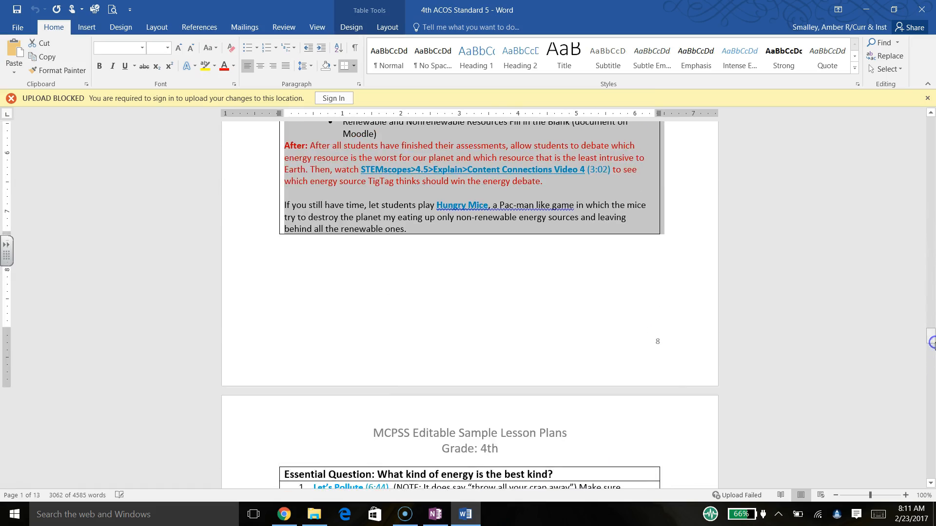
click(435, 513)
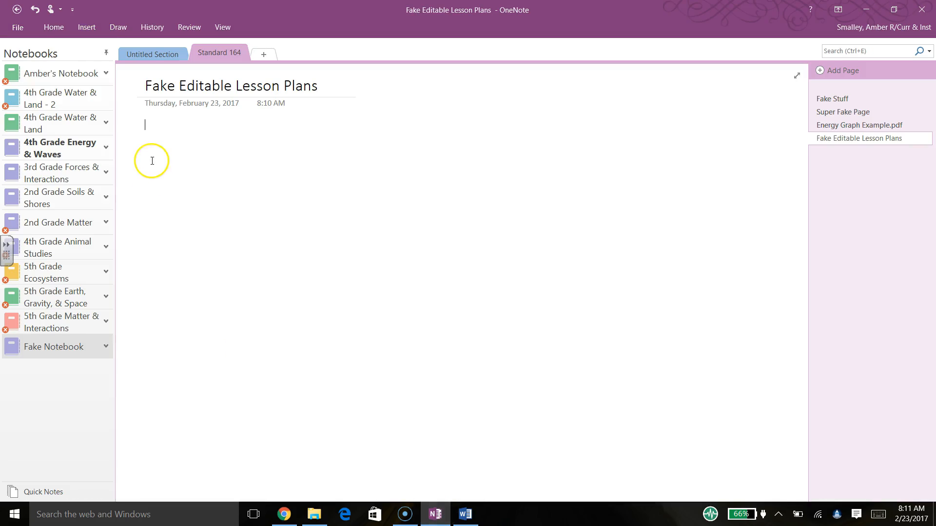
- Paste the lesson-plan table just below the date on Fake Editable Lesson Plans
click(152, 161)
click(145, 127)
key(ctrl+v)
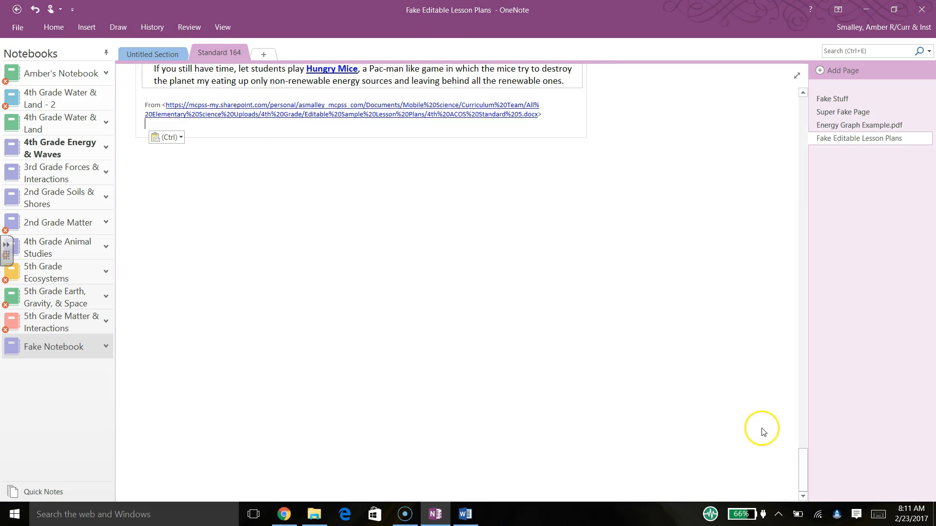
drag(806, 467, 807, 54)
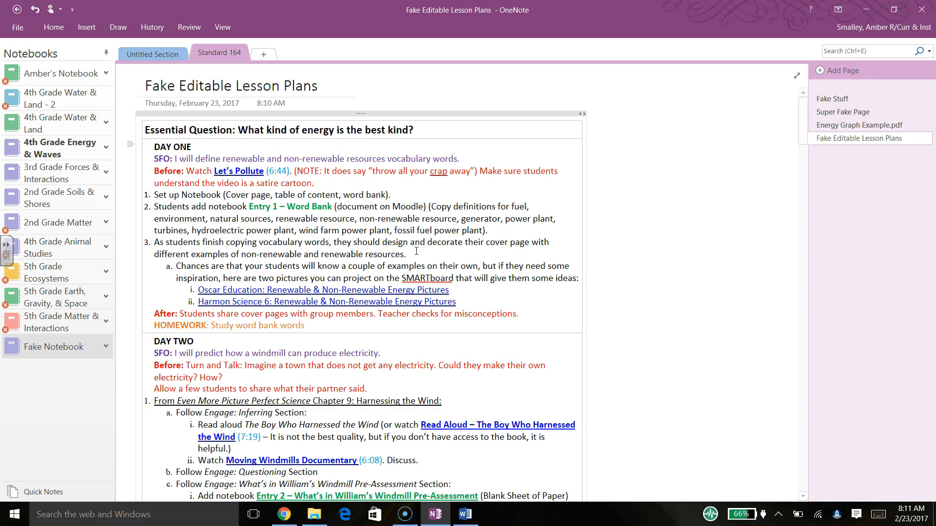
- Pin the Home ribbon and indent Day One's numbered steps 1–3 beneath the Before line
drag(417, 252, 153, 193)
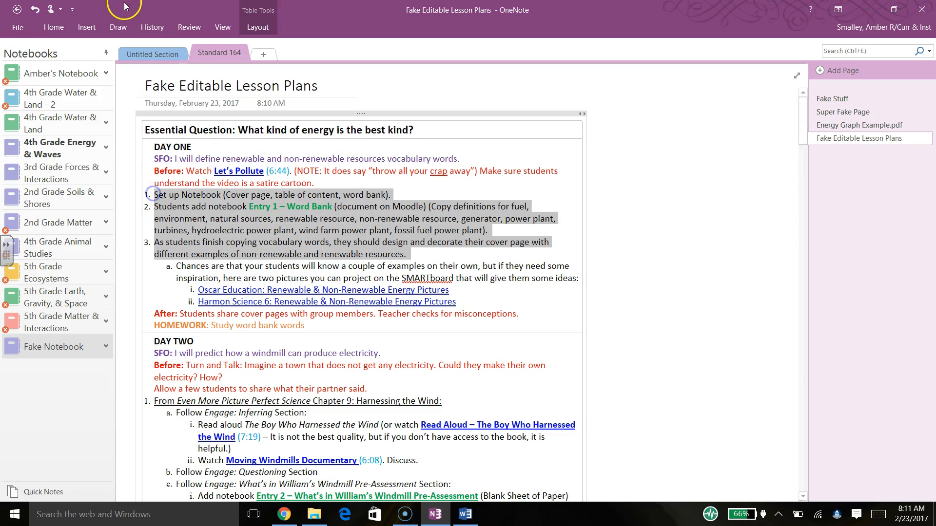
click(47, 28)
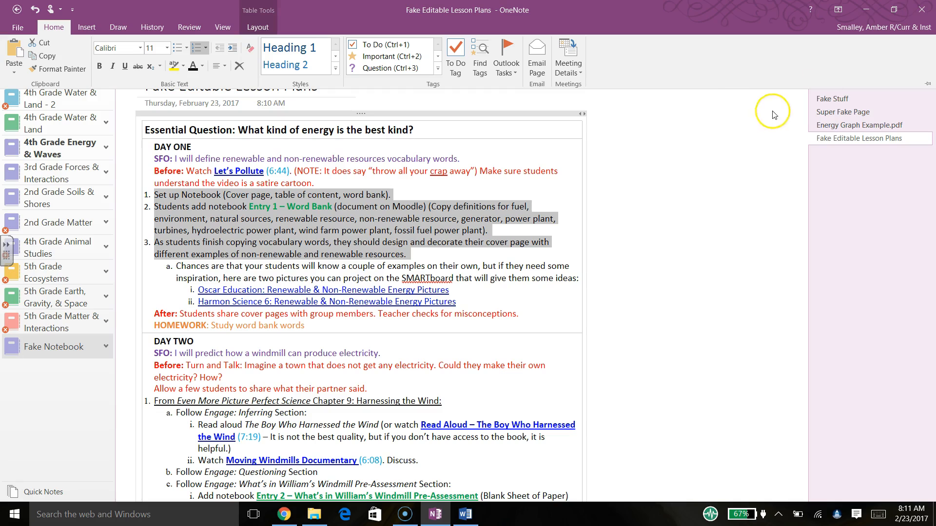
click(928, 85)
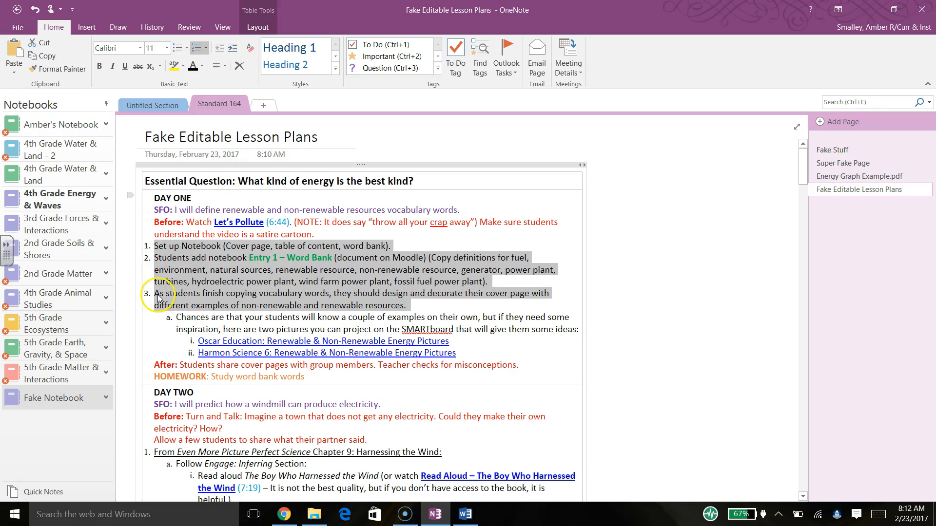
click(234, 52)
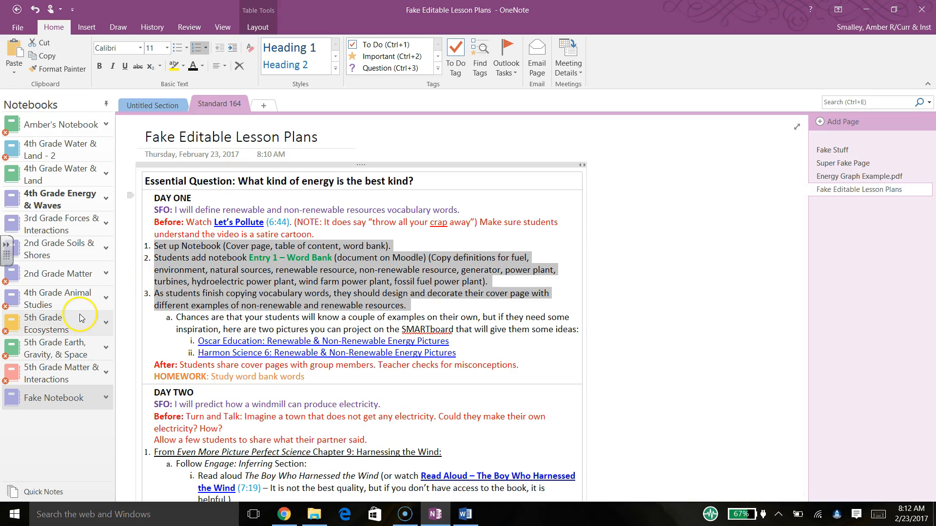
click(231, 49)
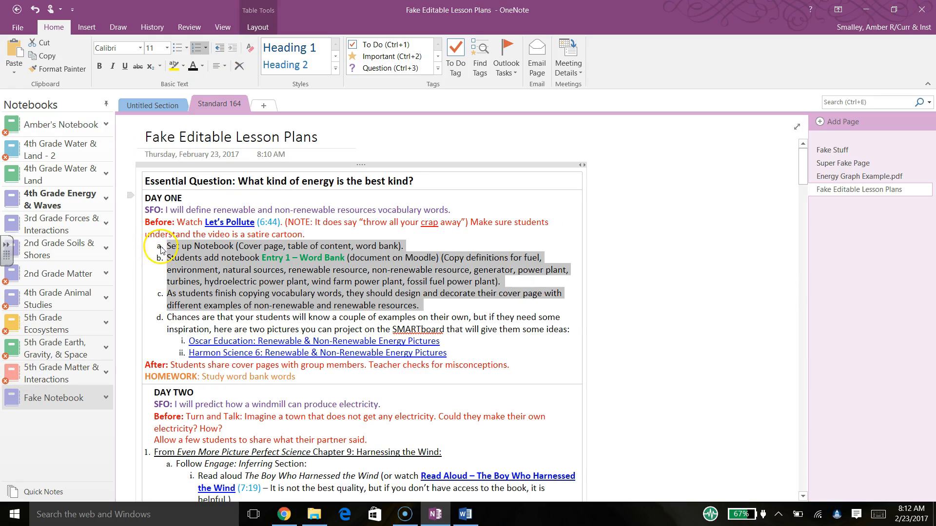
- Nest the 'Chances are' paragraph and the two picture links one level deeper
drag(571, 330, 168, 318)
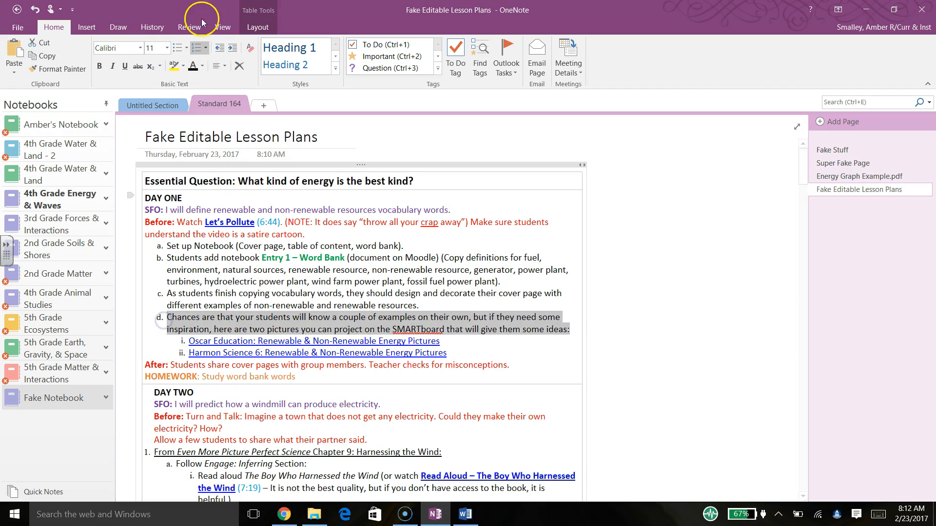
click(233, 48)
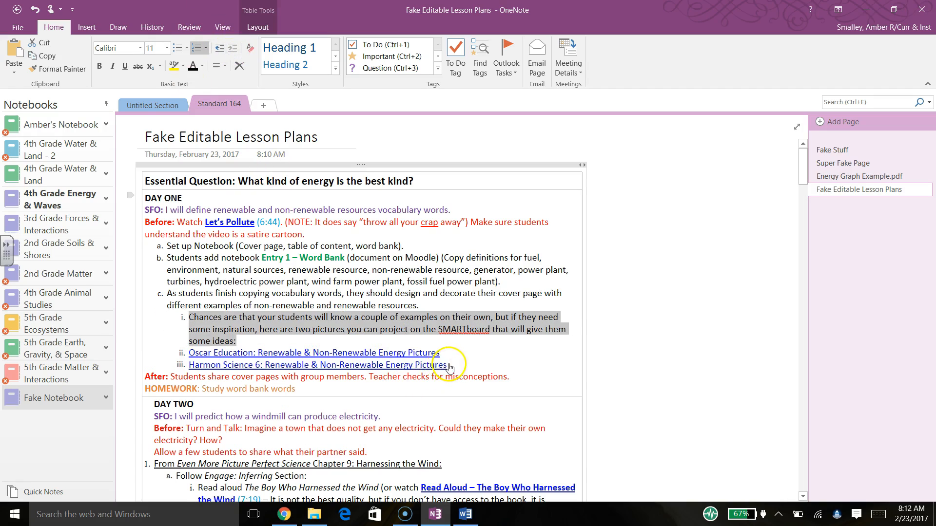
drag(450, 363, 289, 347)
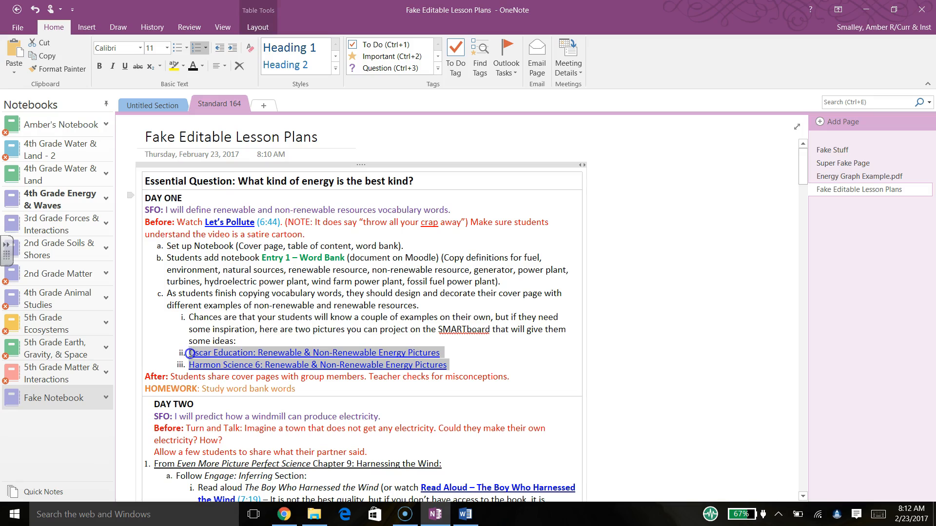
click(233, 48)
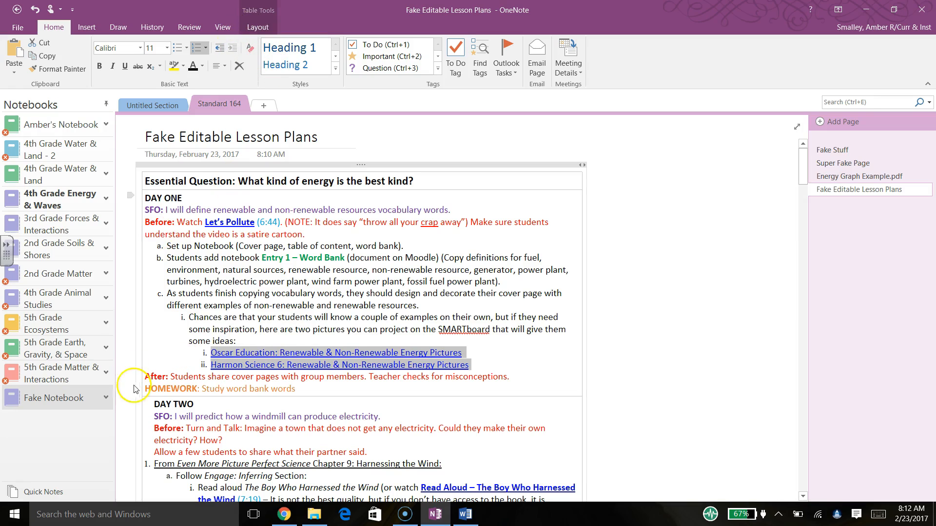
- Renumber the lettered Day One steps as 1. 2. 3. and letter the Chances item 'a.'
click(161, 246)
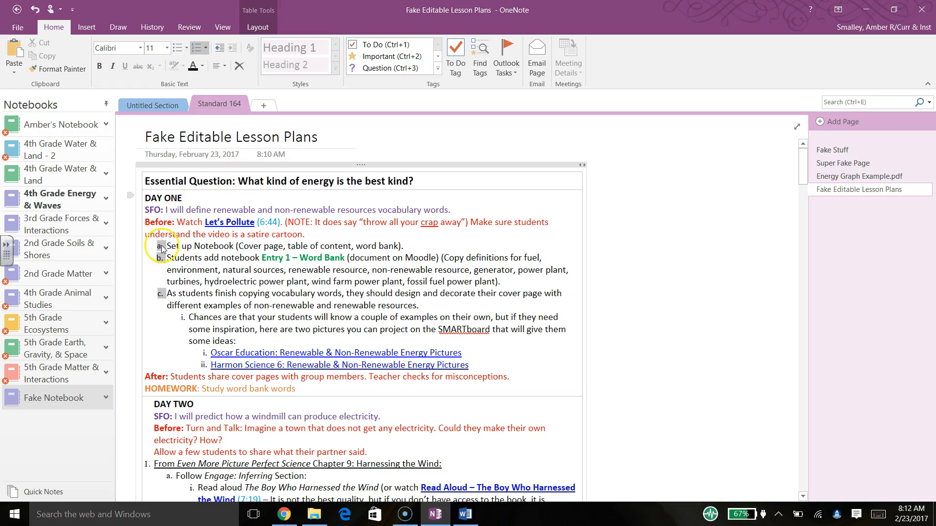
right_click(163, 247)
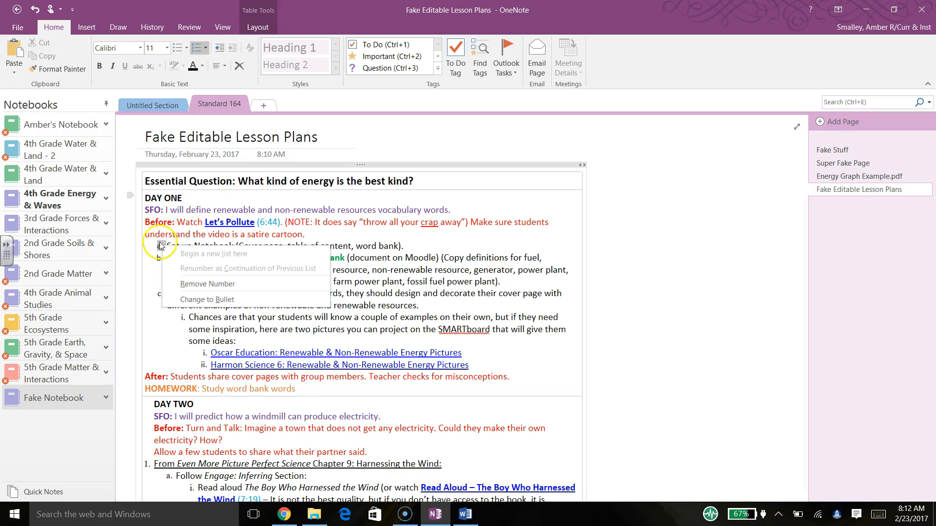
click(156, 246)
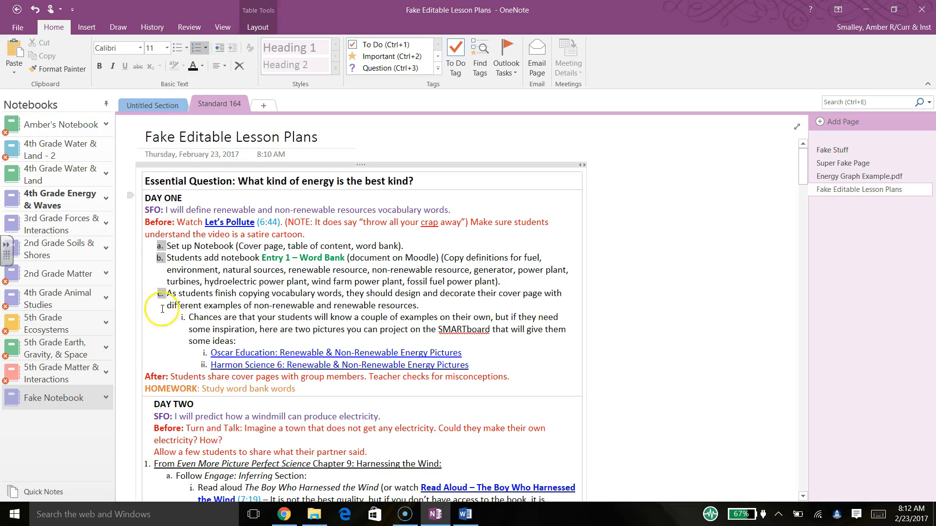
click(207, 48)
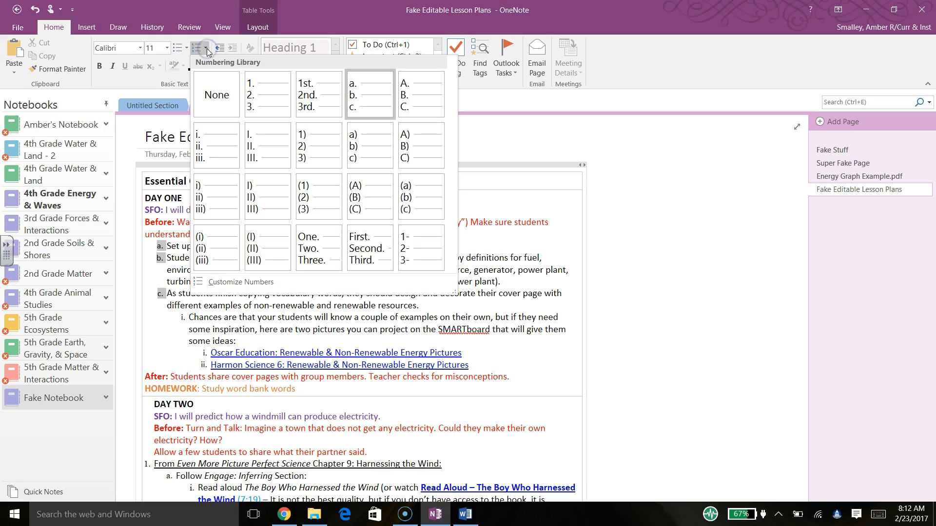
click(270, 81)
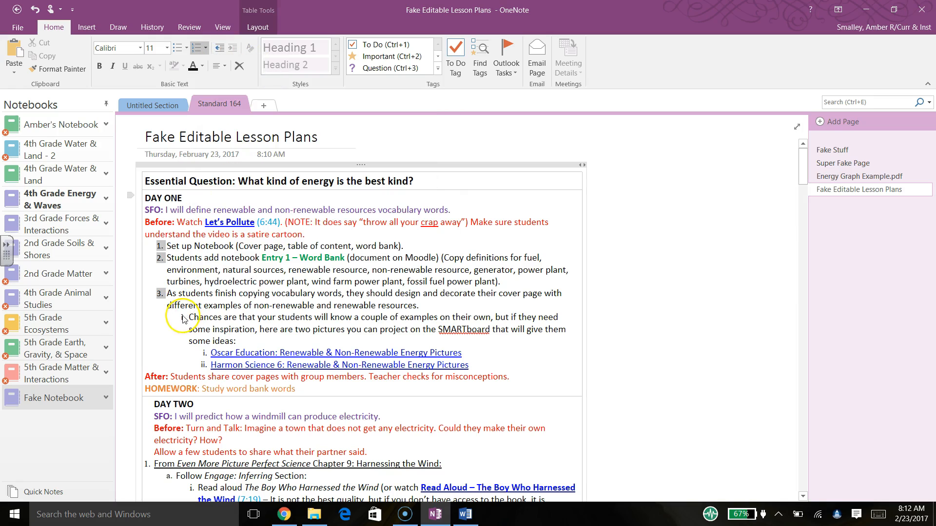
click(183, 317)
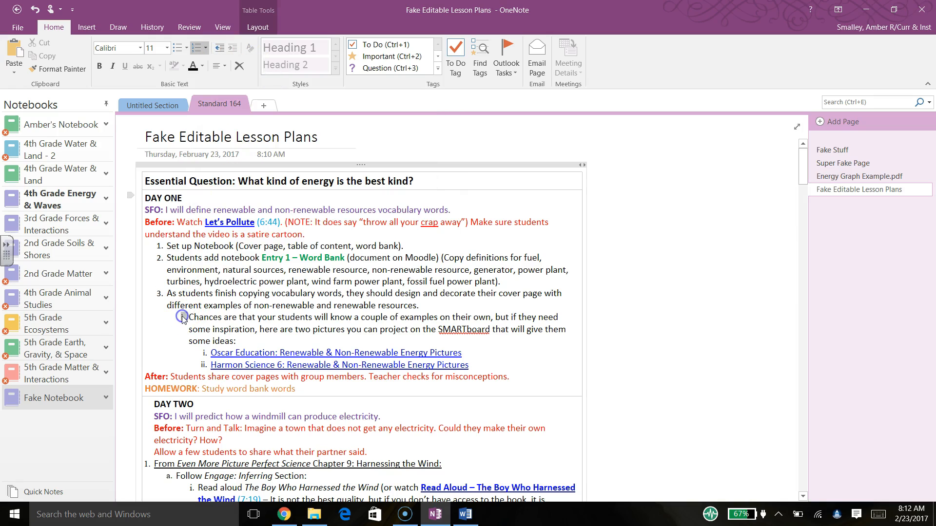
click(206, 48)
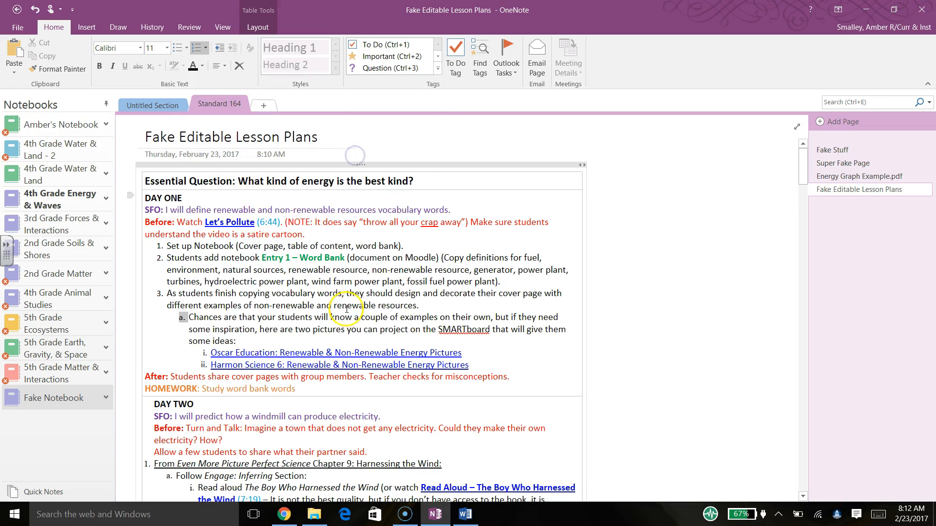
click(357, 283)
- Indent Day Six's numbered steps 1–7 beneath its Before line
drag(804, 181, 797, 310)
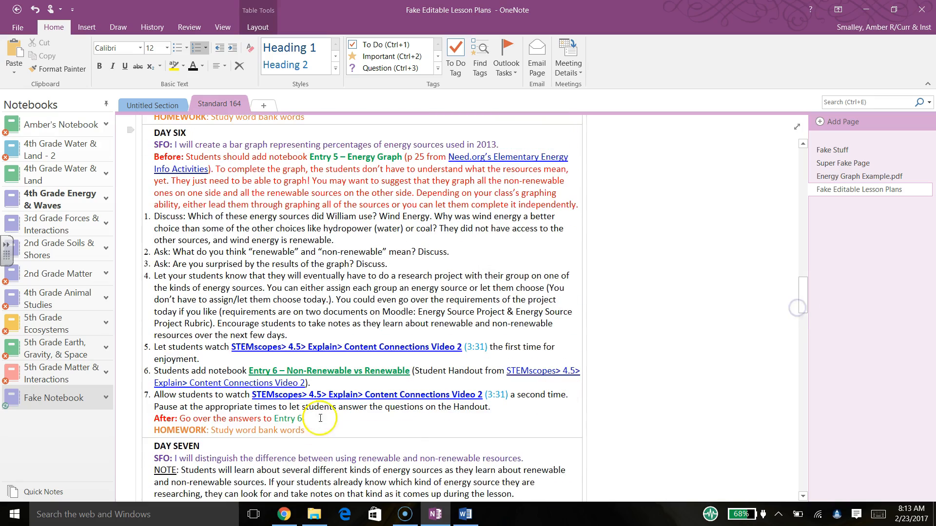
triple_click(511, 406)
drag(256, 381, 146, 216)
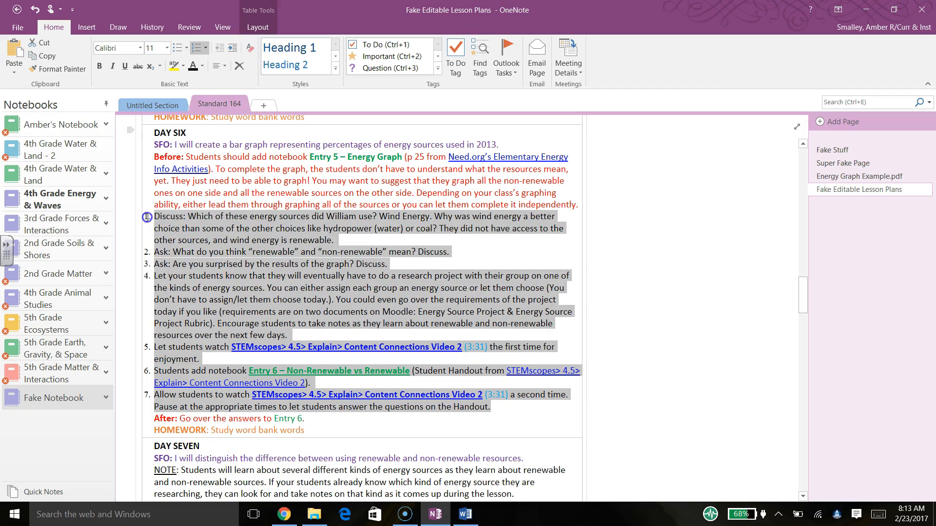
click(233, 50)
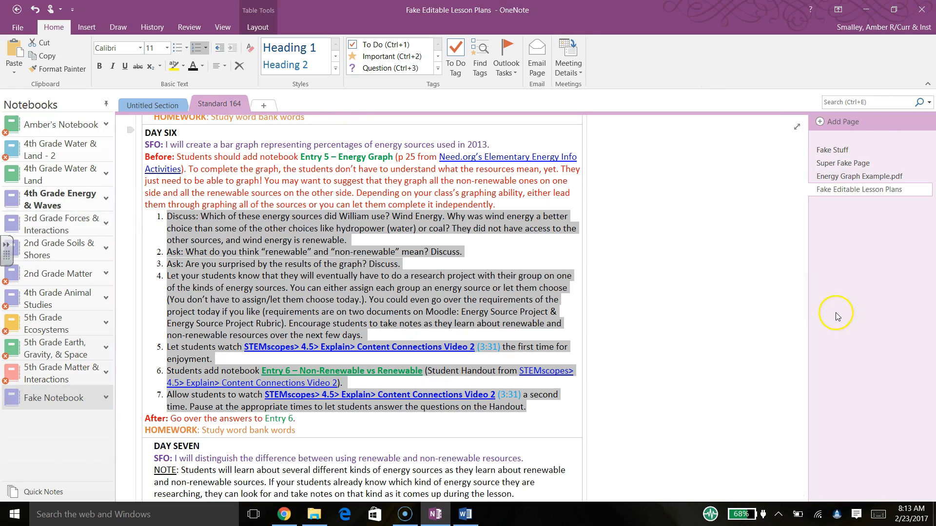
drag(804, 302, 805, 76)
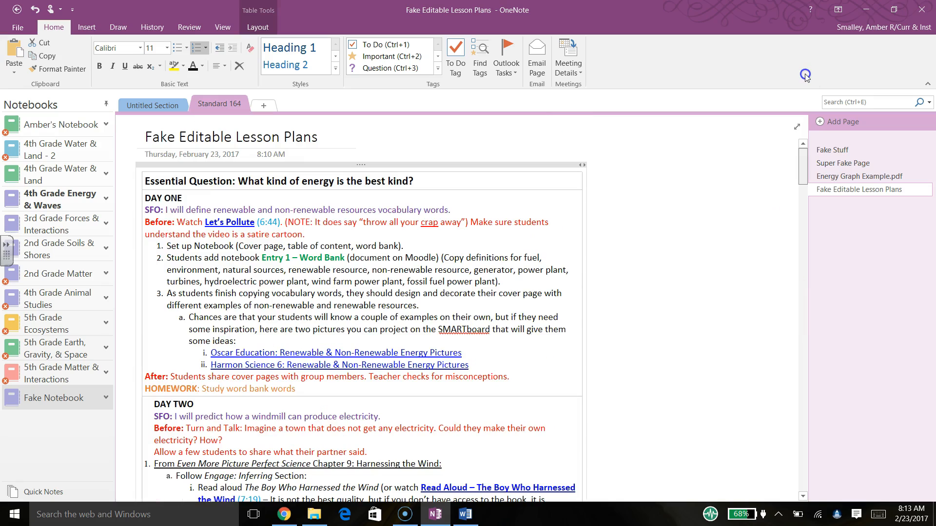
- Open the Let's Pollute YouTube video from its link, then switch back through SharePoint and Word to OneNote
click(233, 225)
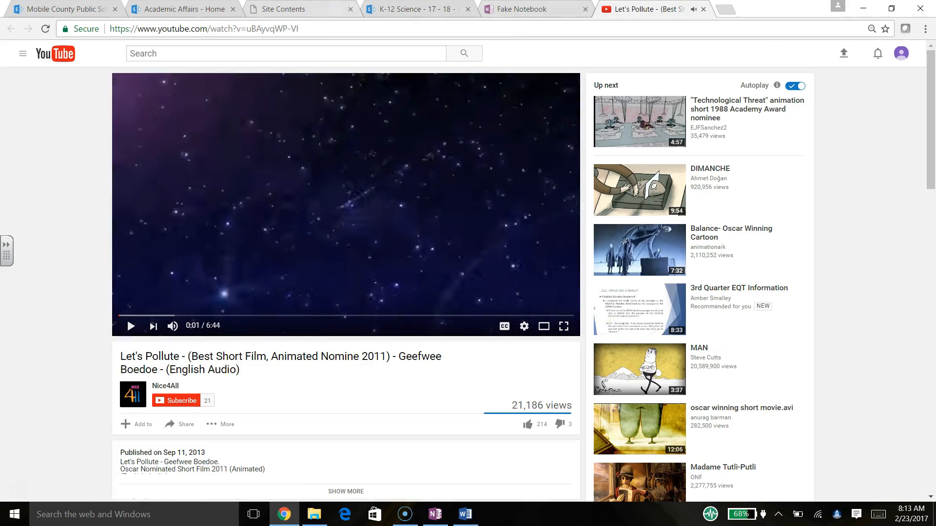
click(401, 16)
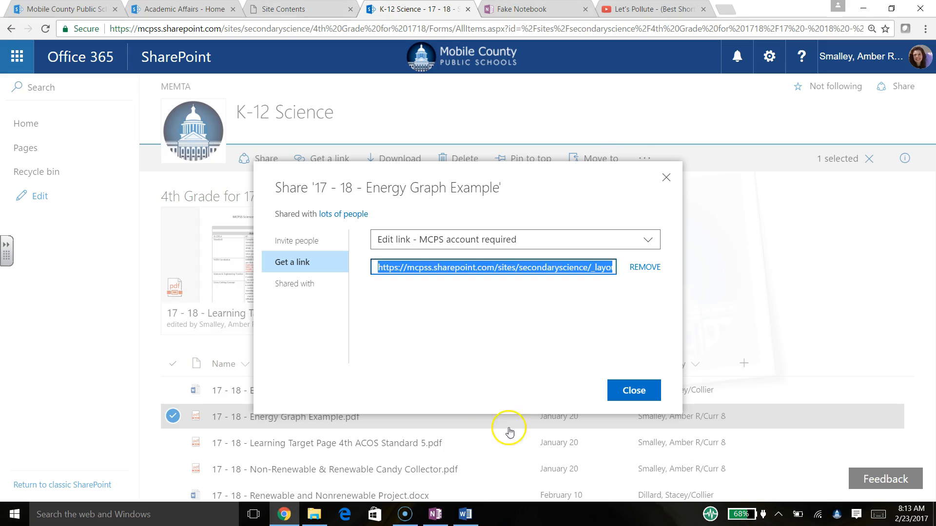
click(464, 520)
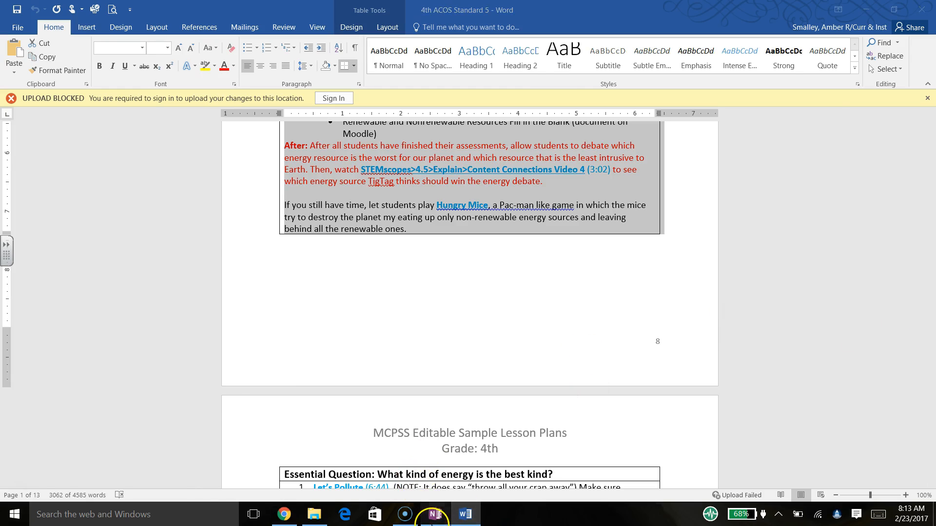
click(436, 514)
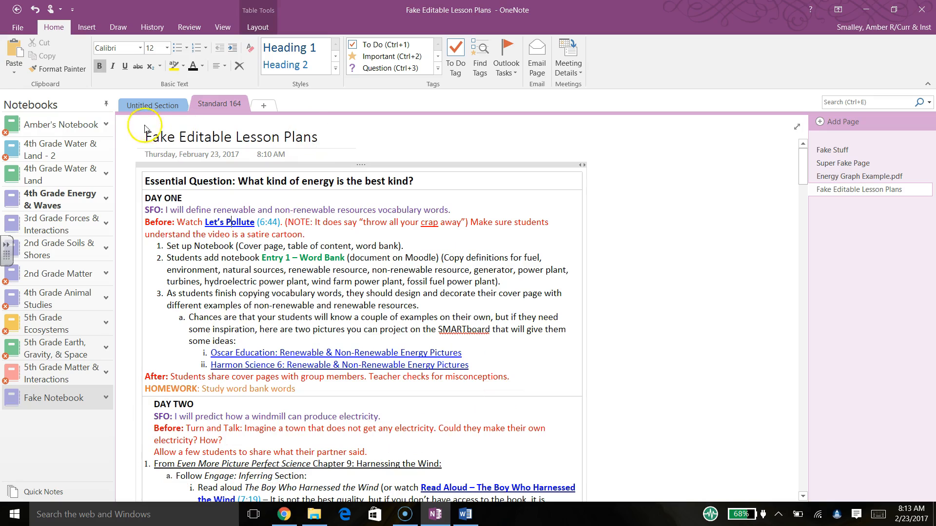
- Replace the title's trailing space with '.doc' so it reads 'Fake Editable Lesson Plans.doc'
click(324, 138)
key(BackSpace)
text(.doc)
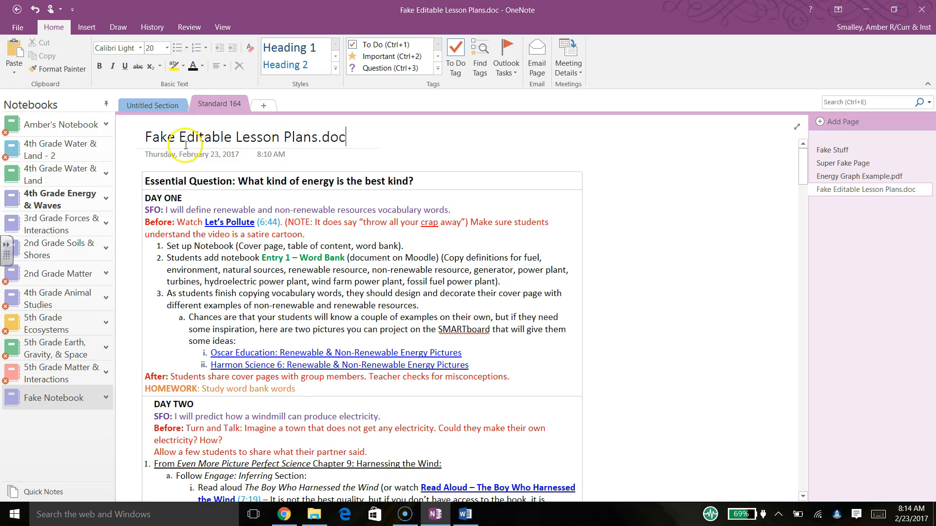
click(318, 138)
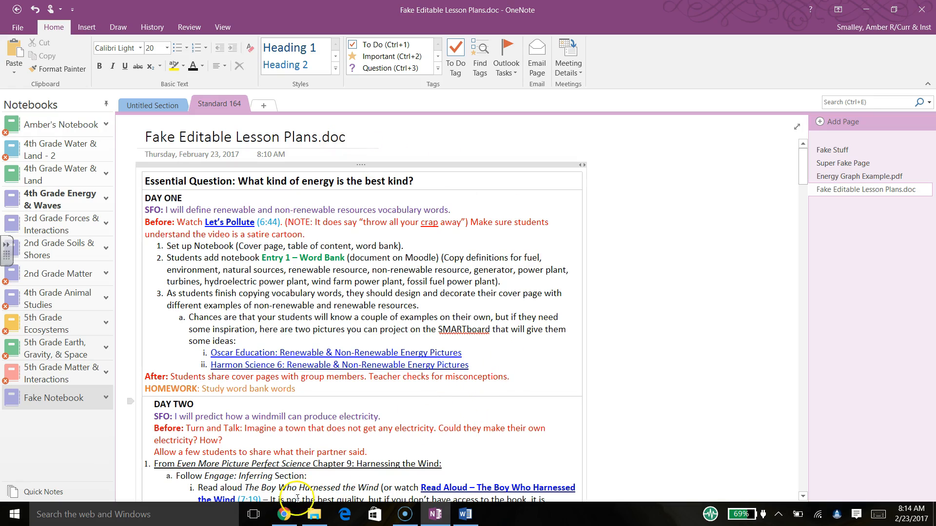
- In SharePoint, close the old share window and select only the Editable Sample Lesson Plans document
click(284, 521)
click(647, 389)
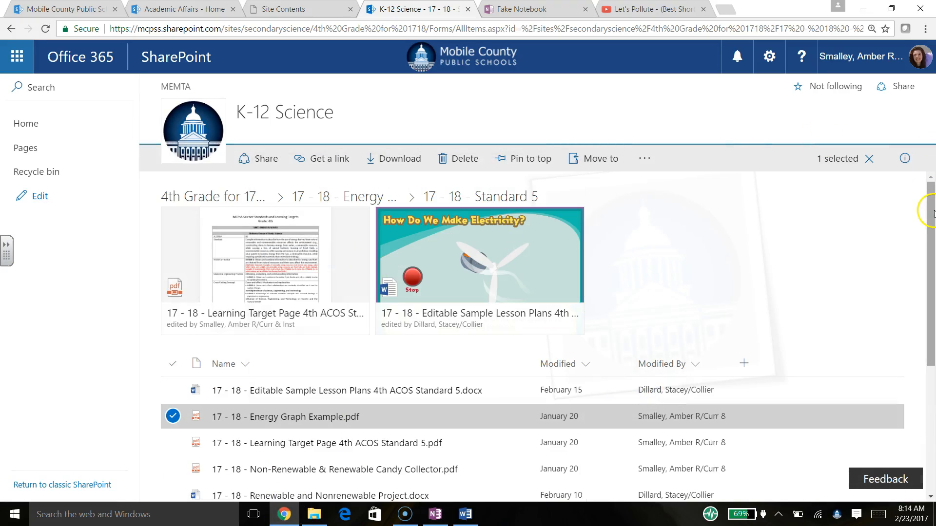
mouse_move(932, 213)
mouse_down()
mouse_move(923, 322)
mouse_move(918, 205)
mouse_up()
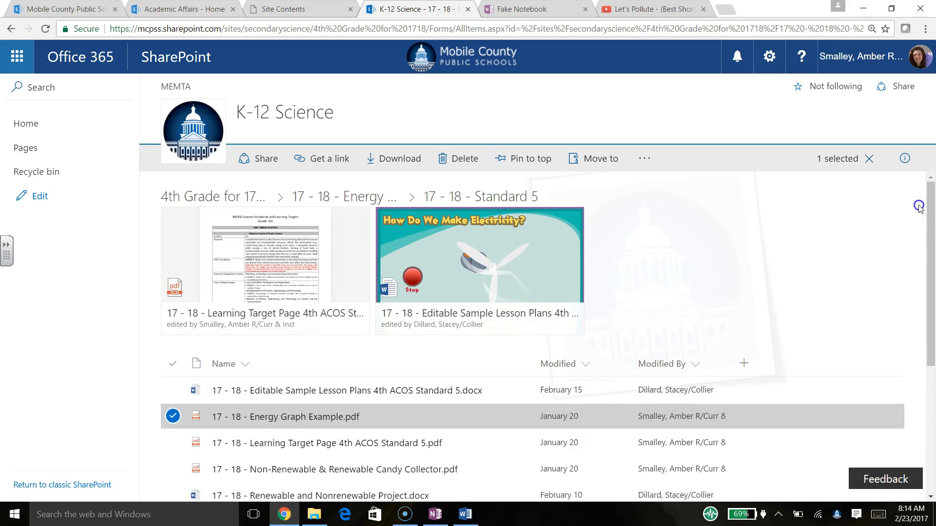
click(173, 390)
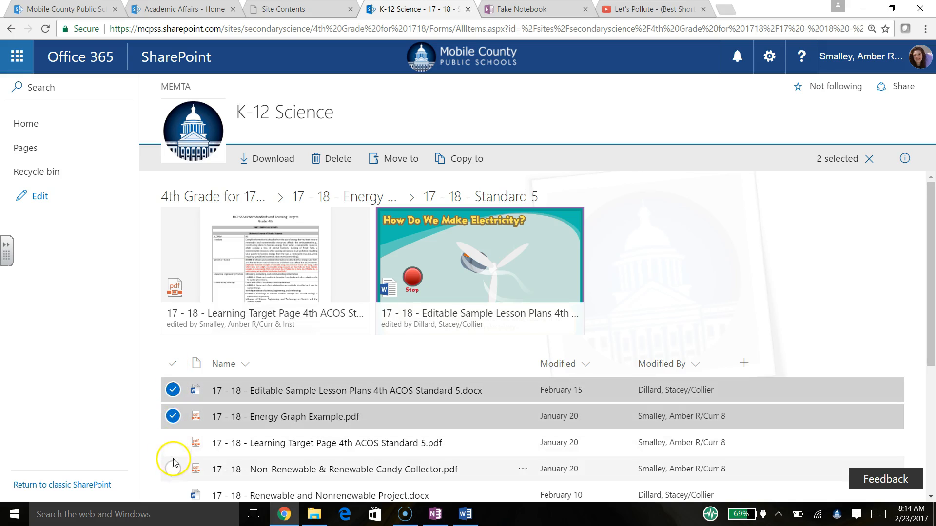
click(173, 417)
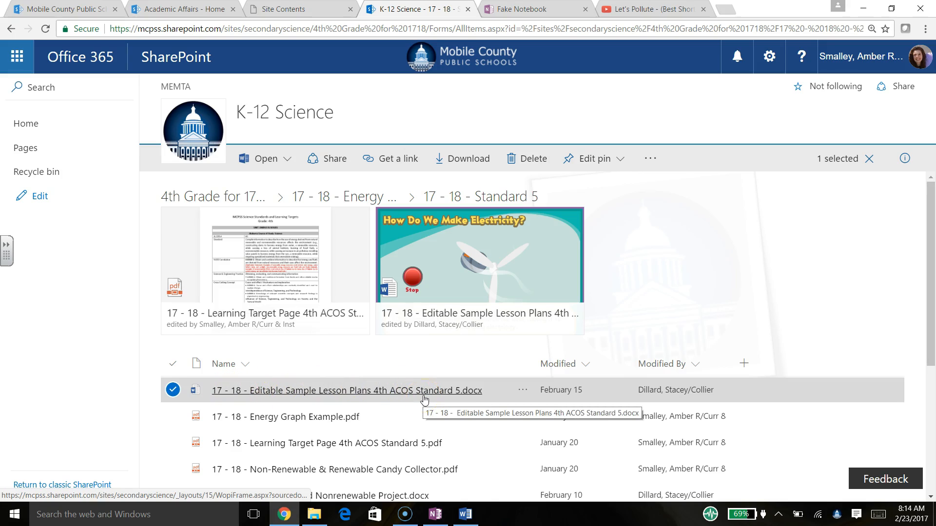
- Generate and copy an edit link for the document, then return to the OneNote page title
click(387, 157)
click(383, 279)
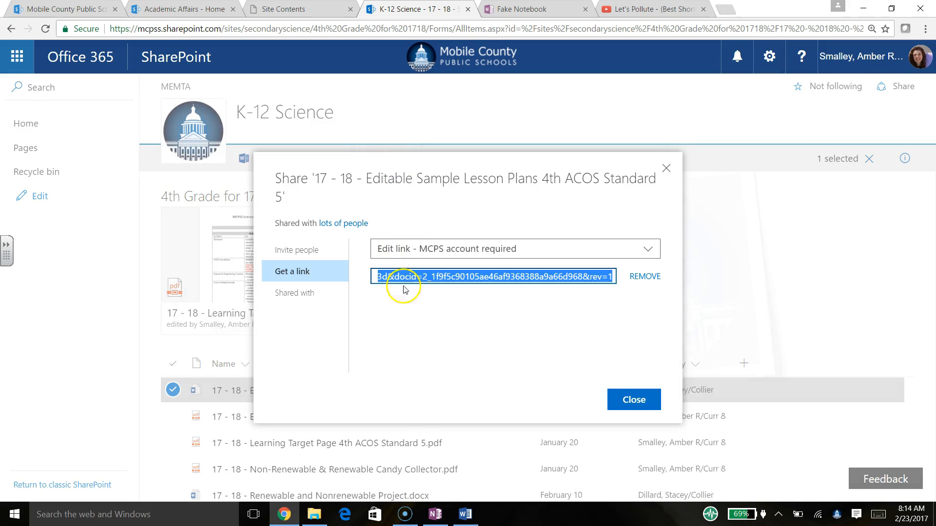
right_click(419, 279)
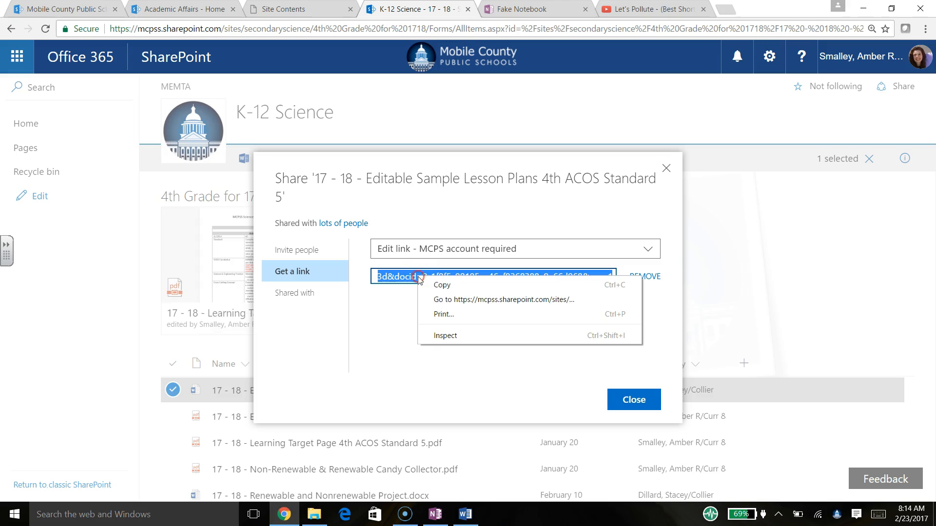
click(436, 284)
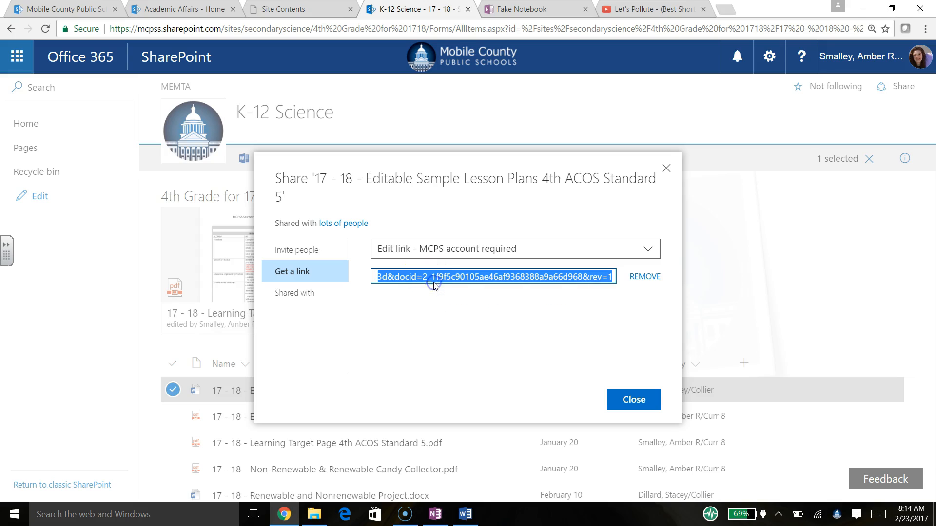
click(435, 515)
click(143, 140)
- Link the title 'Fake Editable Lesson Plans.doc' to the copied SharePoint URL, then follow the link
drag(152, 149, 345, 125)
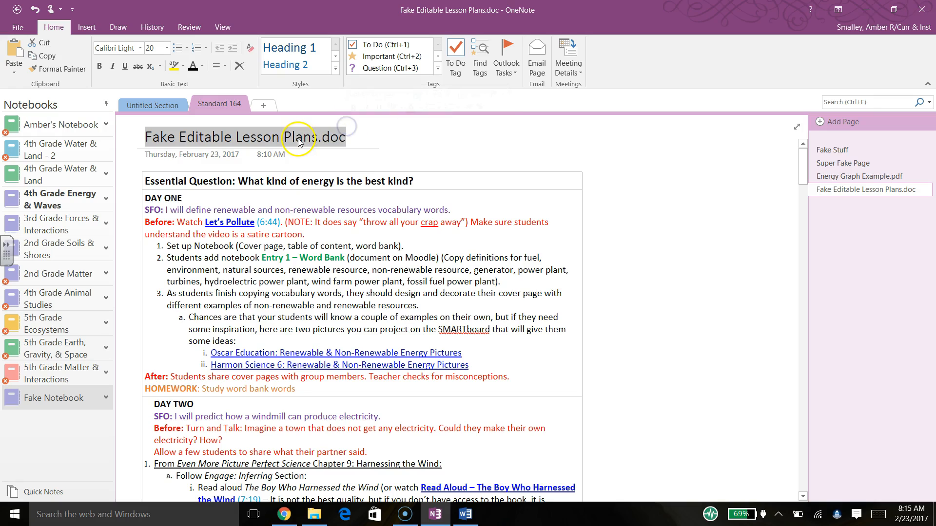
right_click(264, 140)
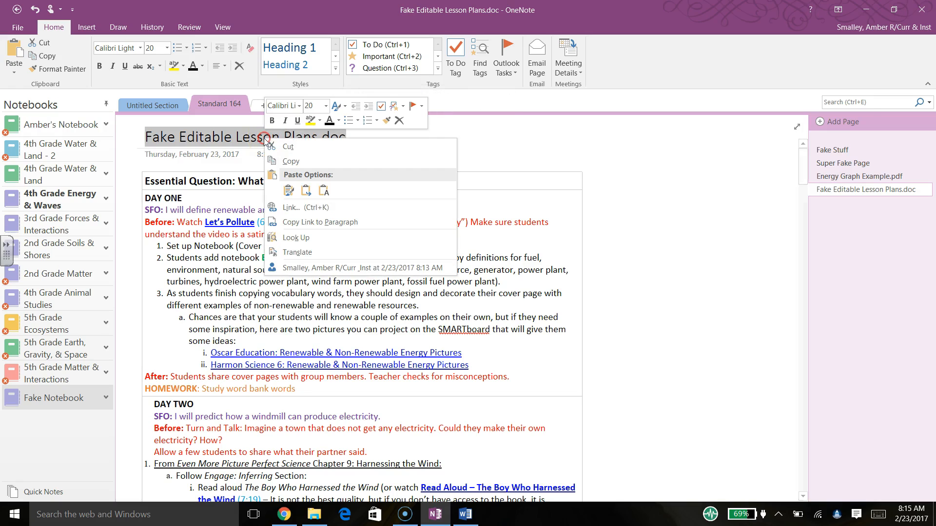
click(303, 210)
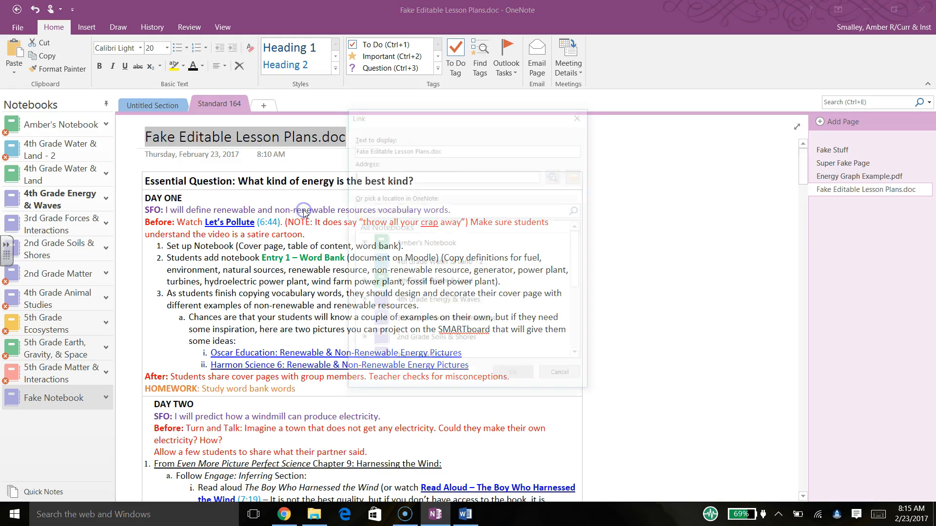
click(382, 172)
right_click(374, 175)
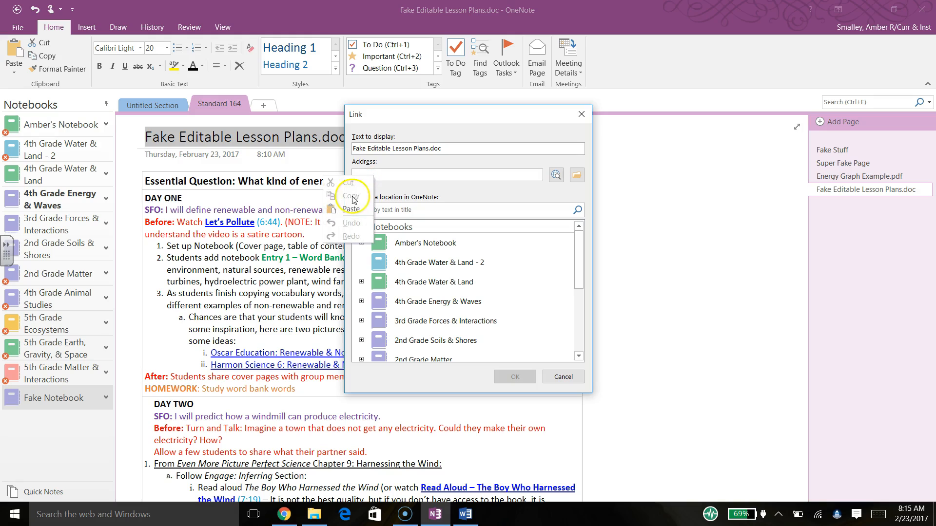
click(353, 212)
click(504, 383)
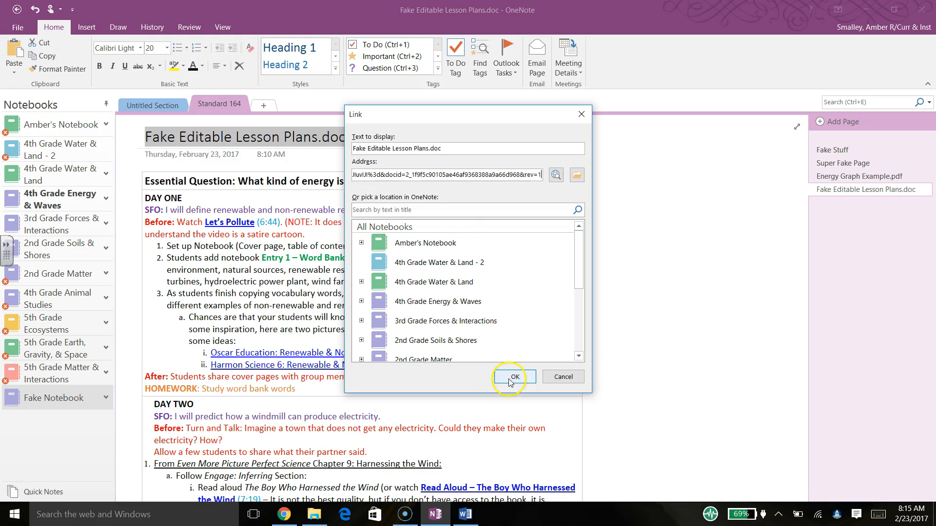
click(418, 282)
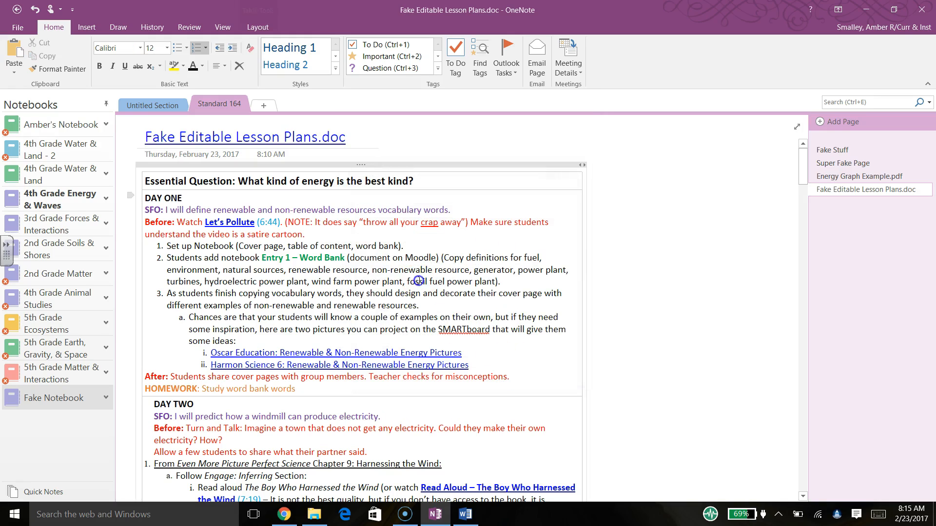
click(256, 141)
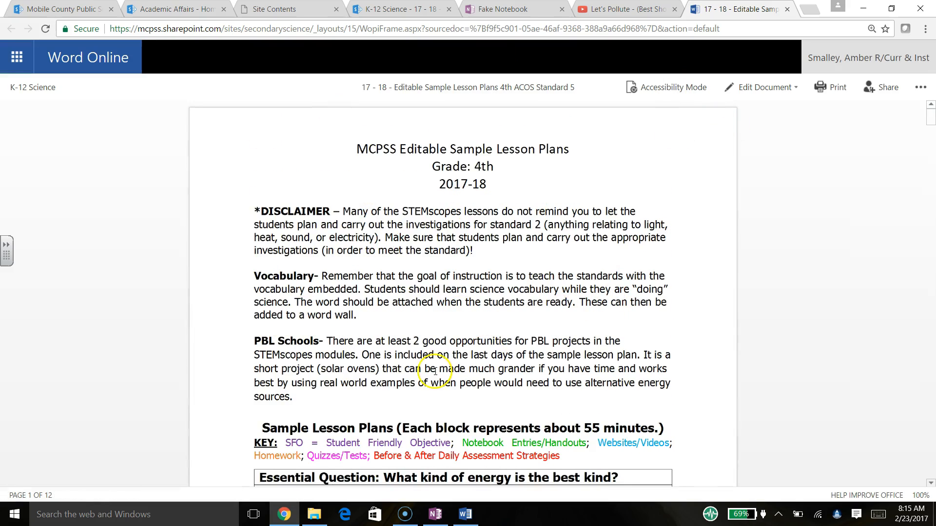
- Check the opened lesson plans document, then close the OneNote desktop window
click(617, 284)
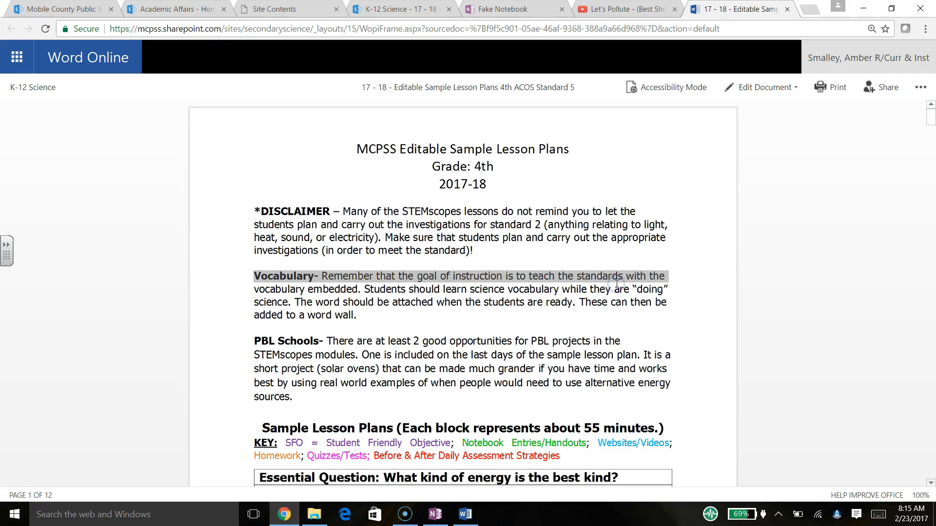
drag(931, 118, 932, 87)
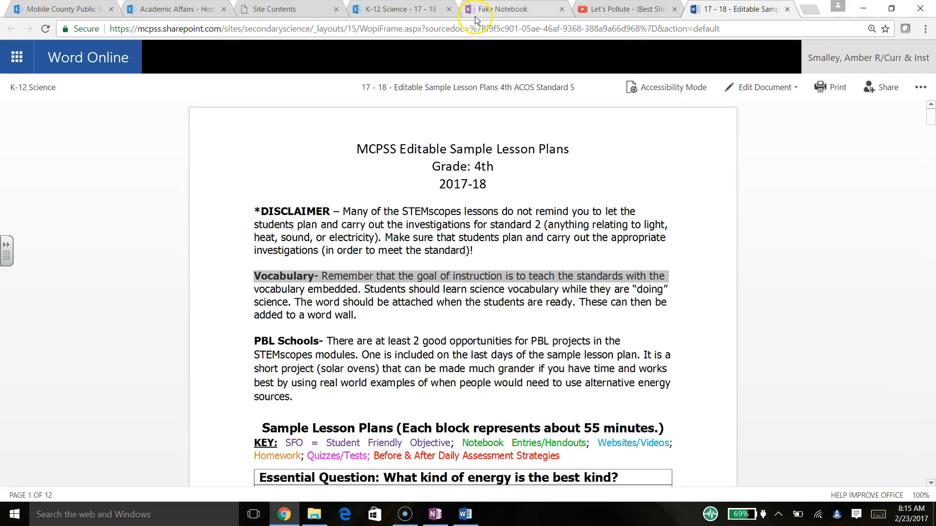
click(529, 8)
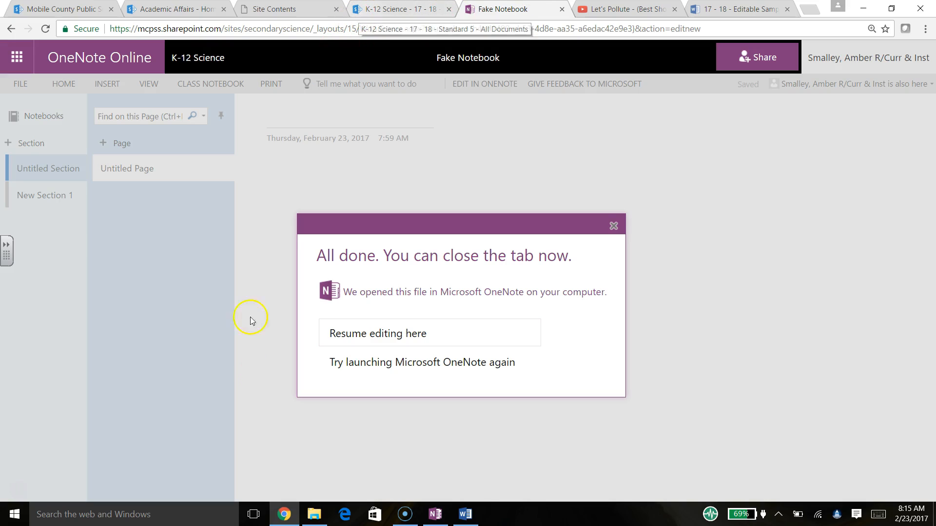
click(430, 517)
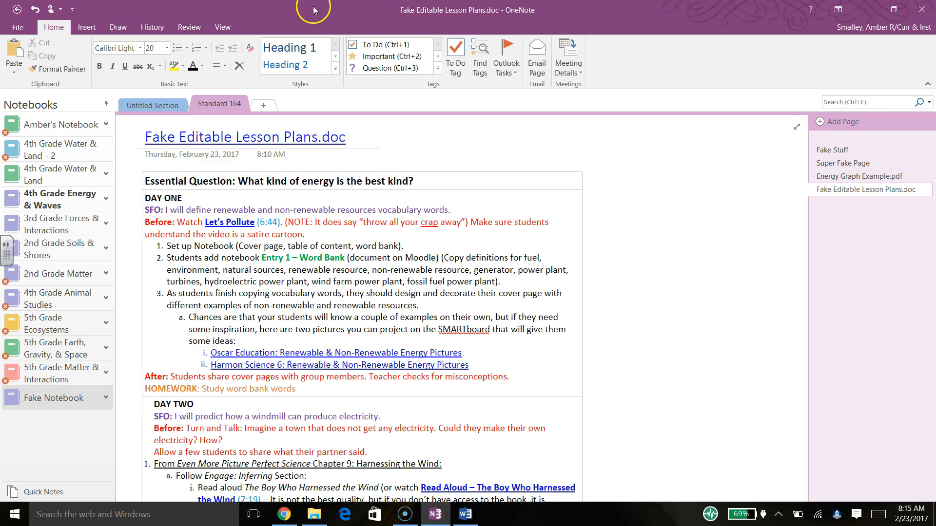
click(923, 10)
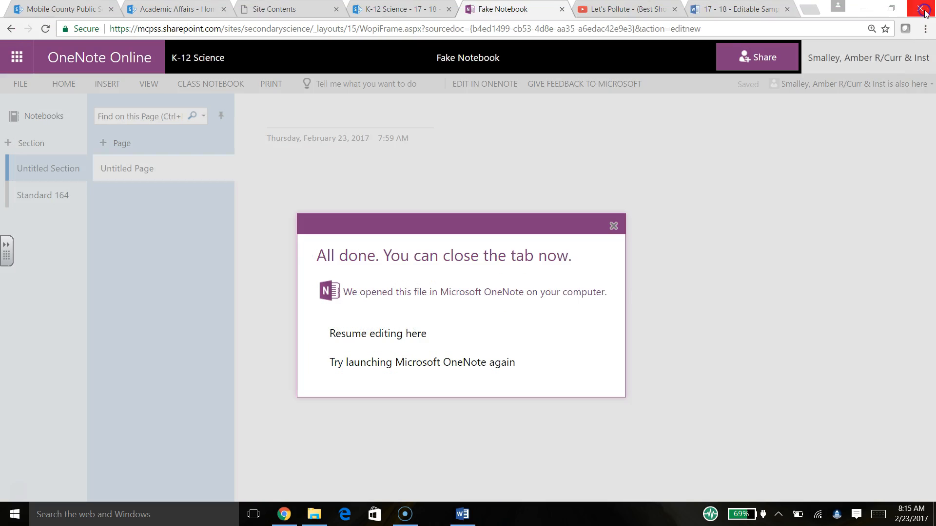
- Close the Fake Notebook, Let's Pollute video and lesson plans document browser tabs
click(562, 10)
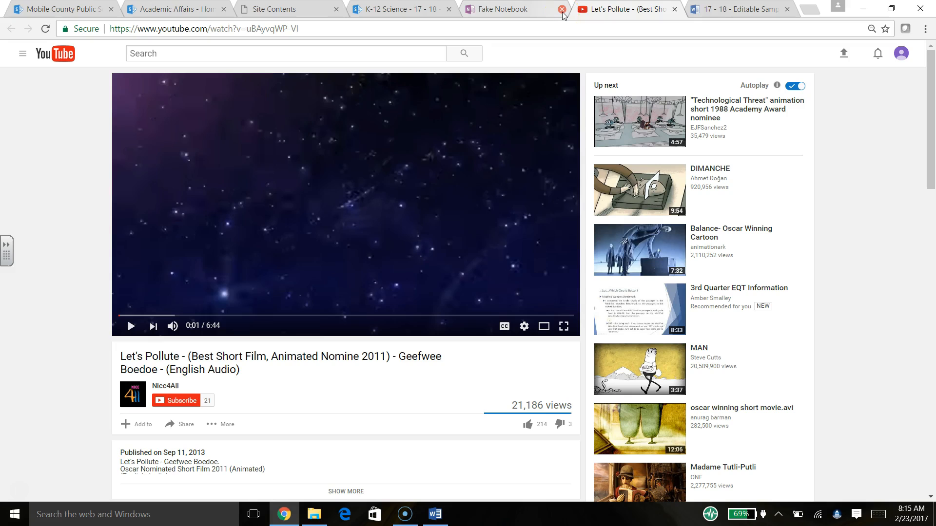
click(563, 9)
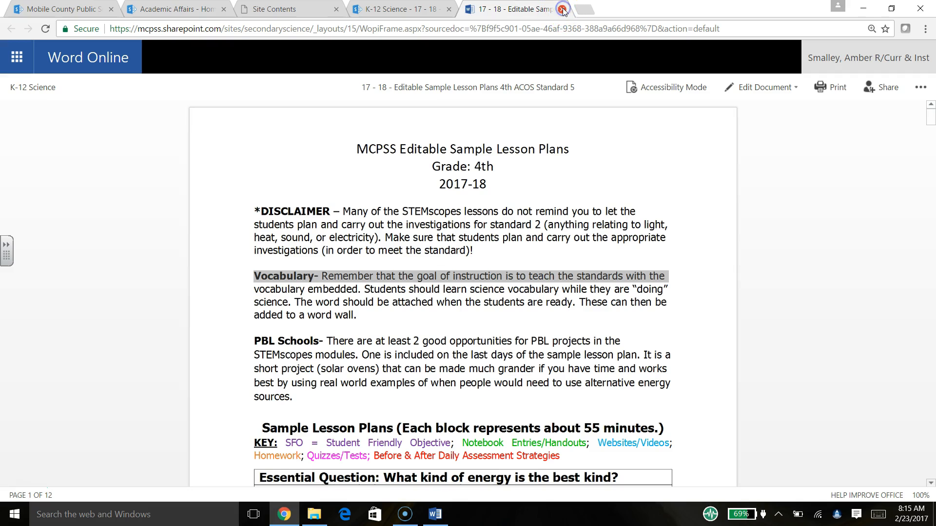
click(562, 10)
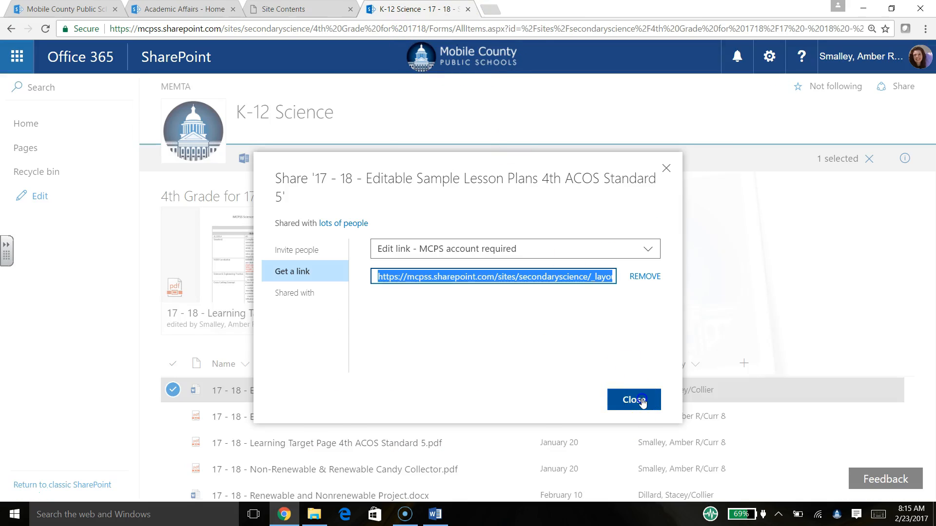
- Close the share dialog and K-12 Science tab, then open 4th Grade for 17-18 and Fake Notebook
click(634, 400)
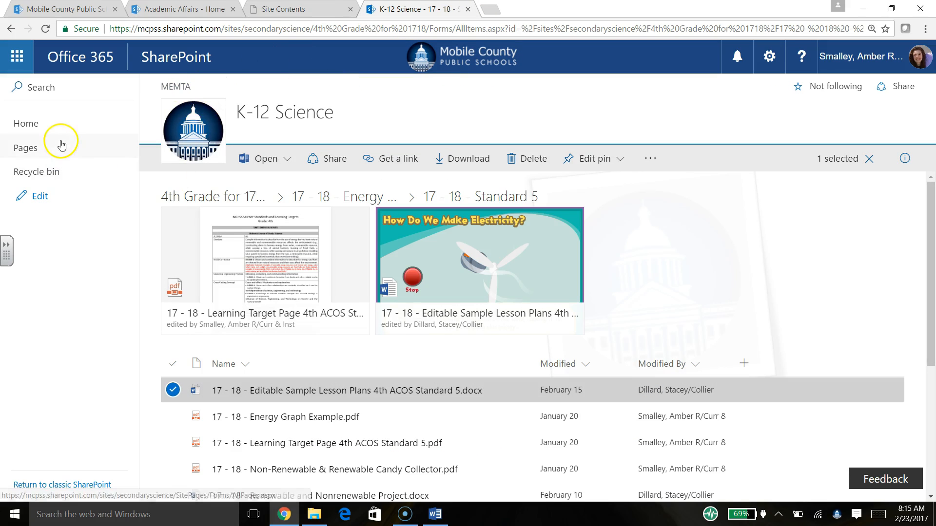
click(467, 9)
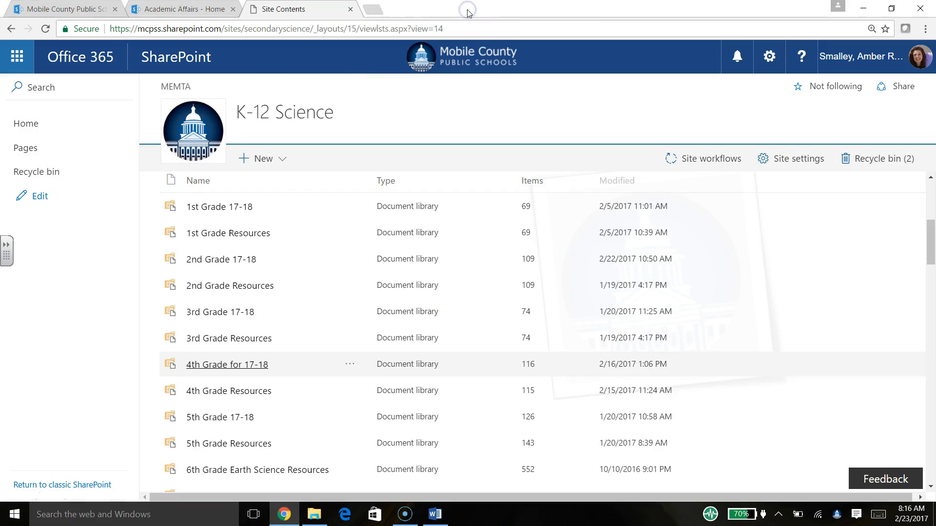
click(235, 366)
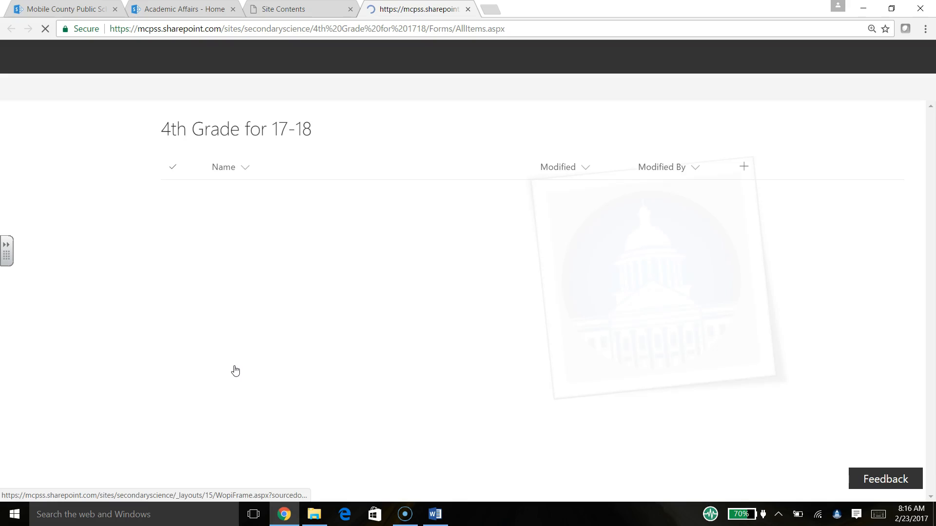
click(237, 424)
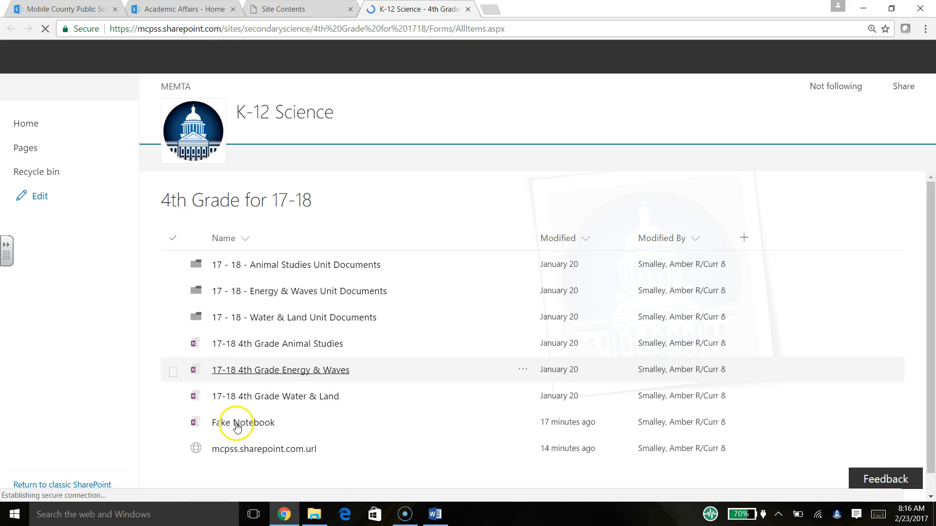
- Open Standard 164 and view Super Fake Page, Energy Graph Example.pdf, then Fake Editable Lesson Plans.doc
click(237, 427)
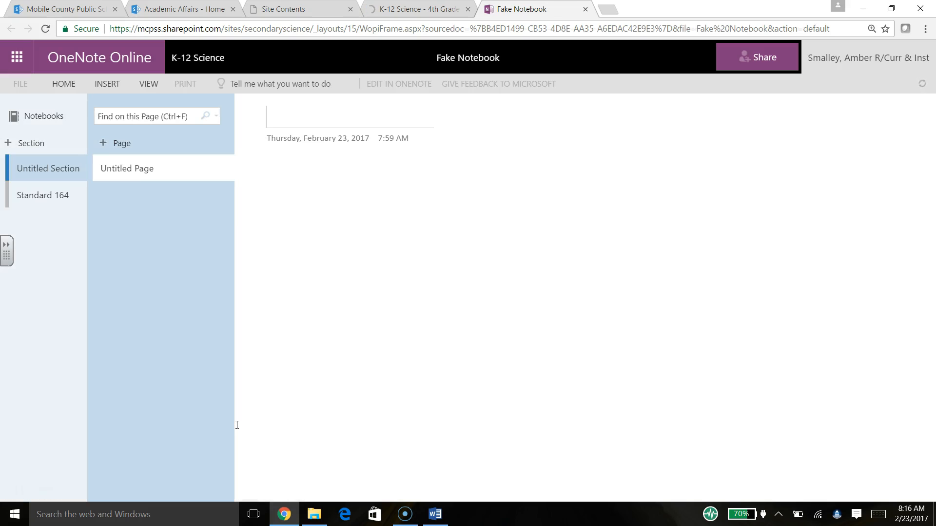
click(54, 197)
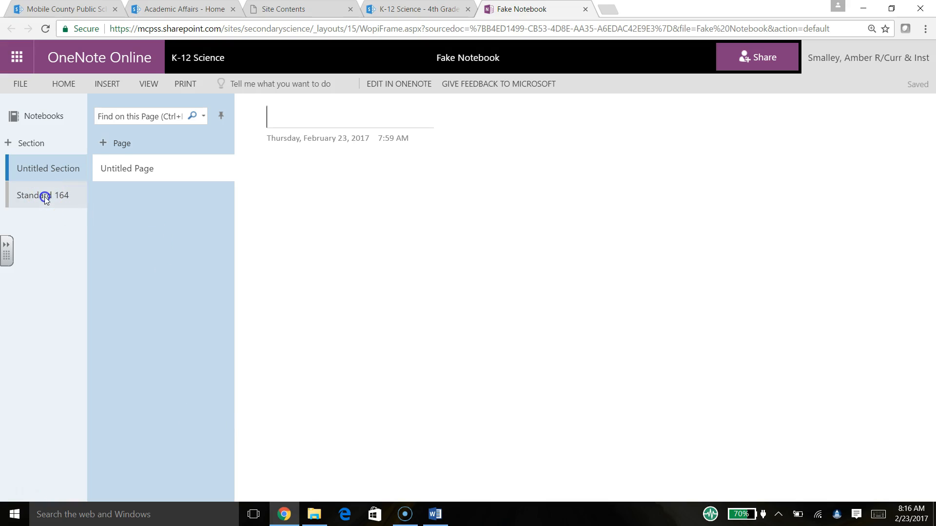
click(55, 166)
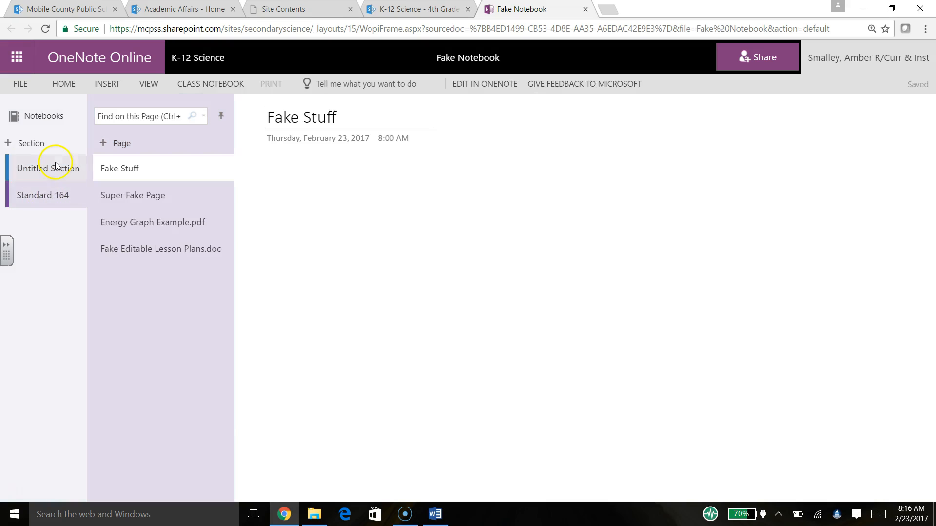
click(151, 195)
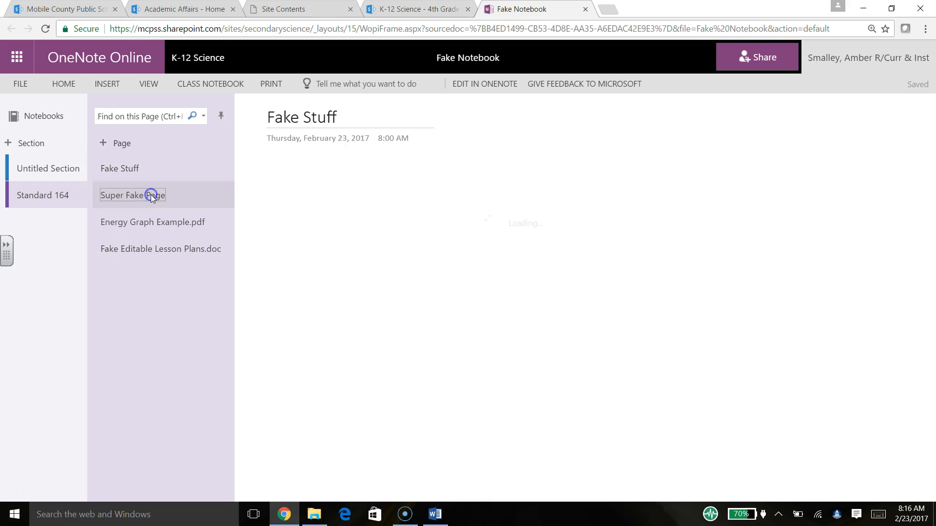
click(151, 223)
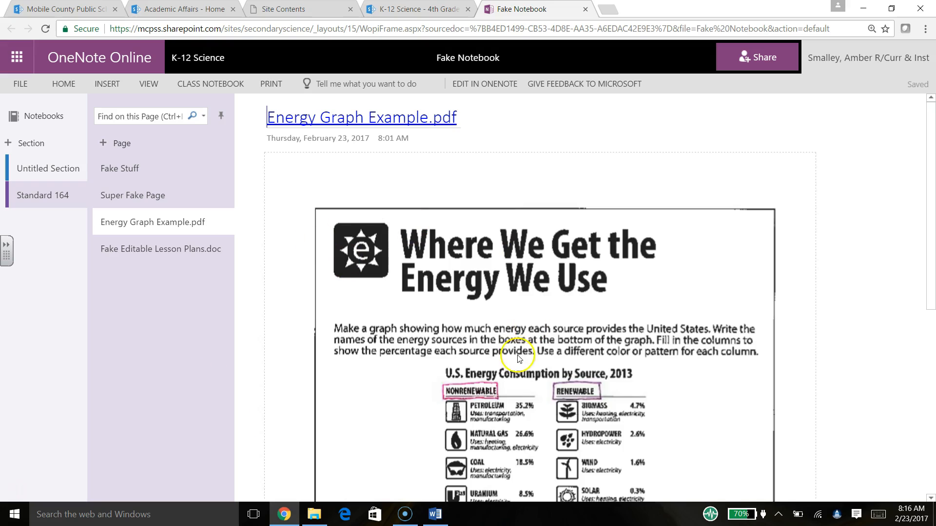
click(201, 252)
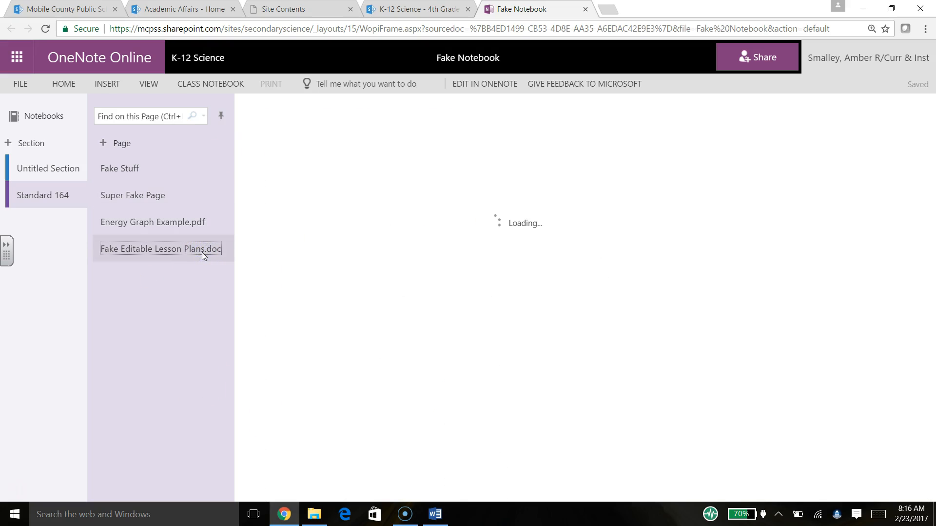